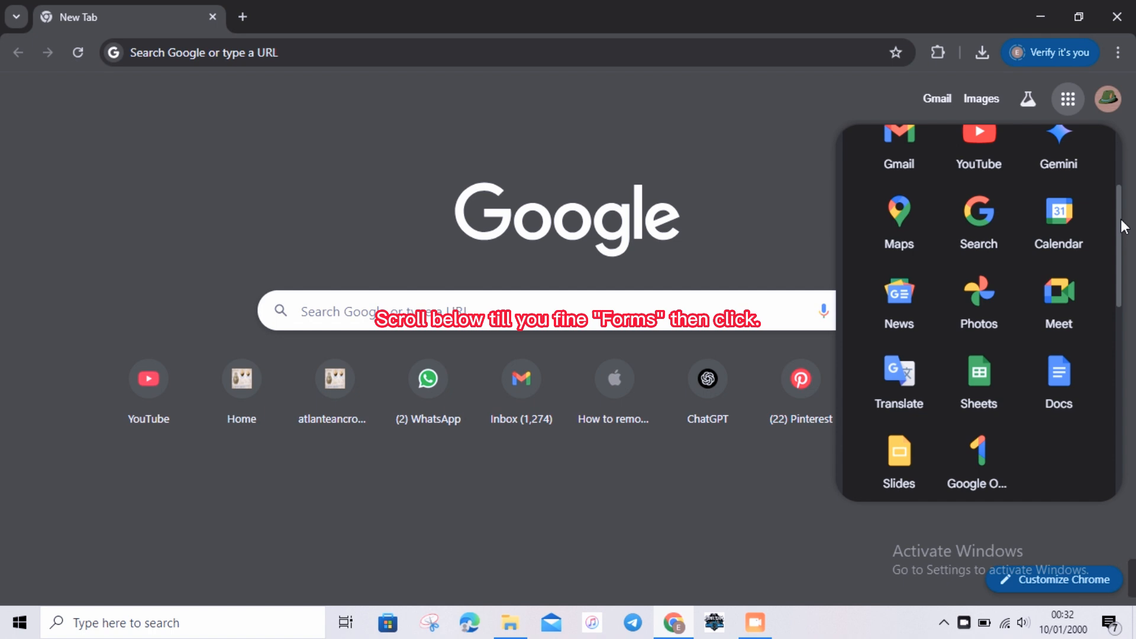
Find Forms among the Google apps and open it
scroll(1123, 231, "down", 3)
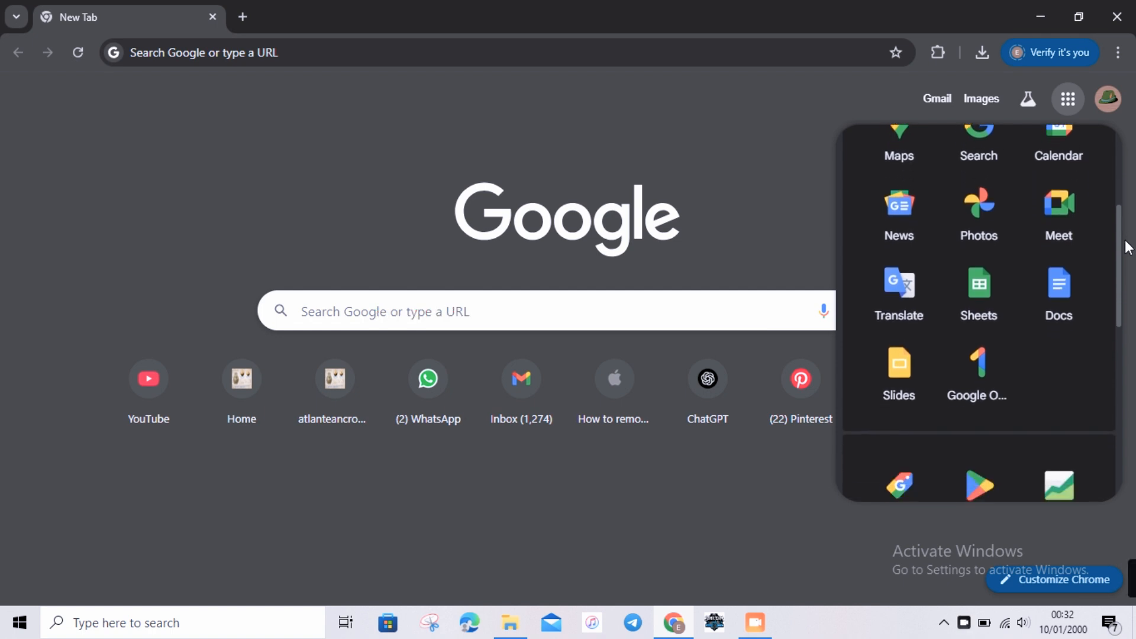
scroll(1127, 247, "down", 5)
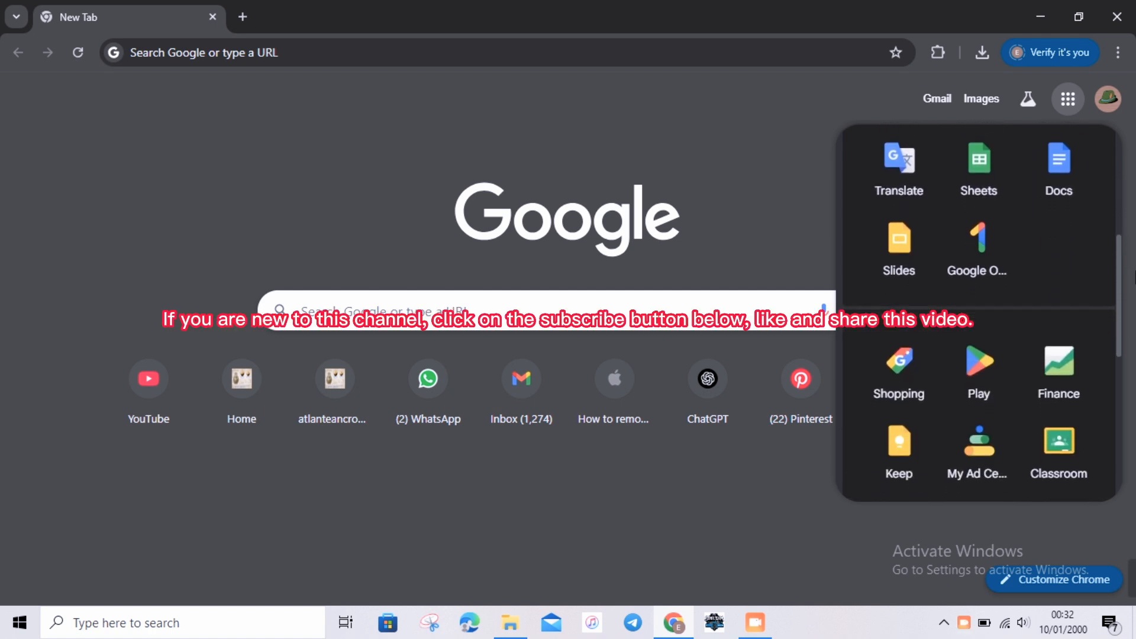
scroll(979, 314, "down", 5)
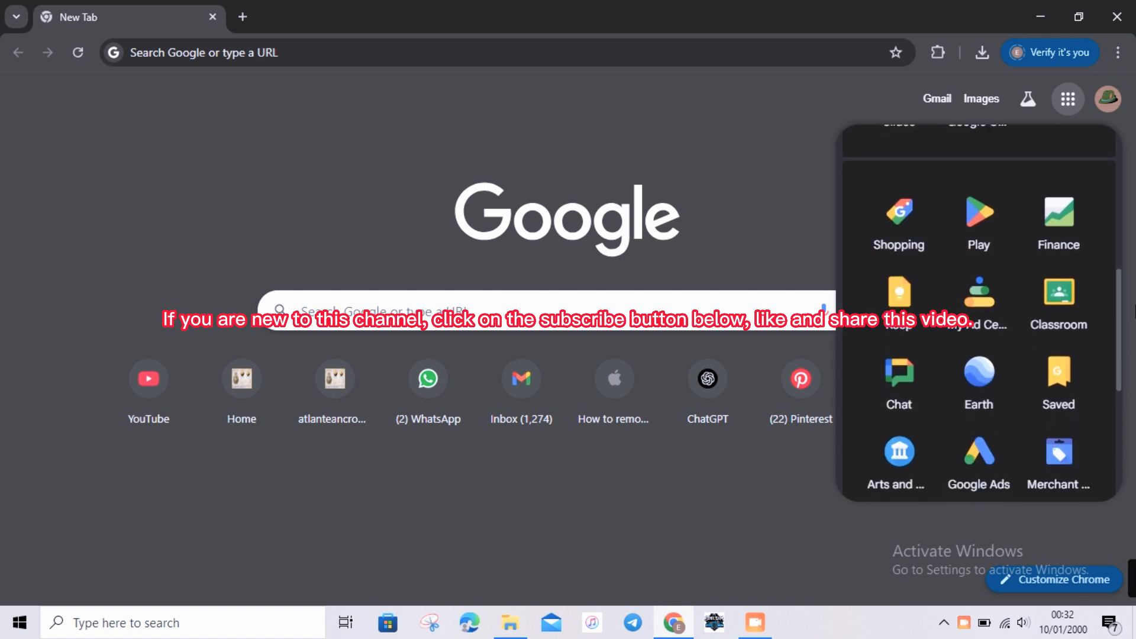
scroll(979, 313, "down", 3)
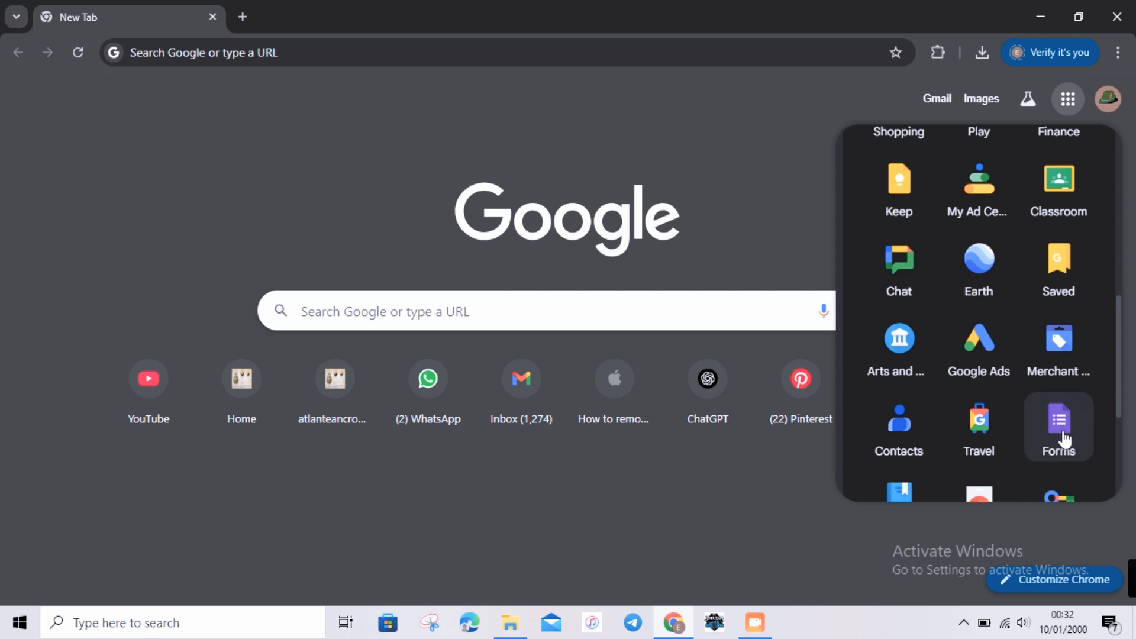
left_click(1062, 444)
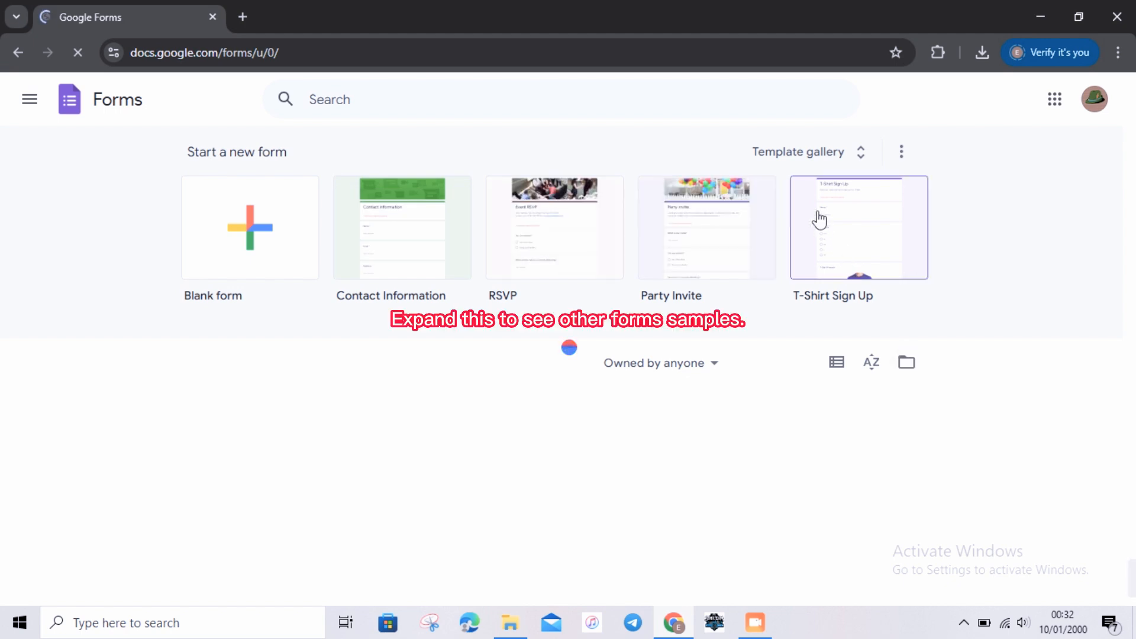
Expand the template gallery to view the form samples and create a blank form
left_click(835, 156)
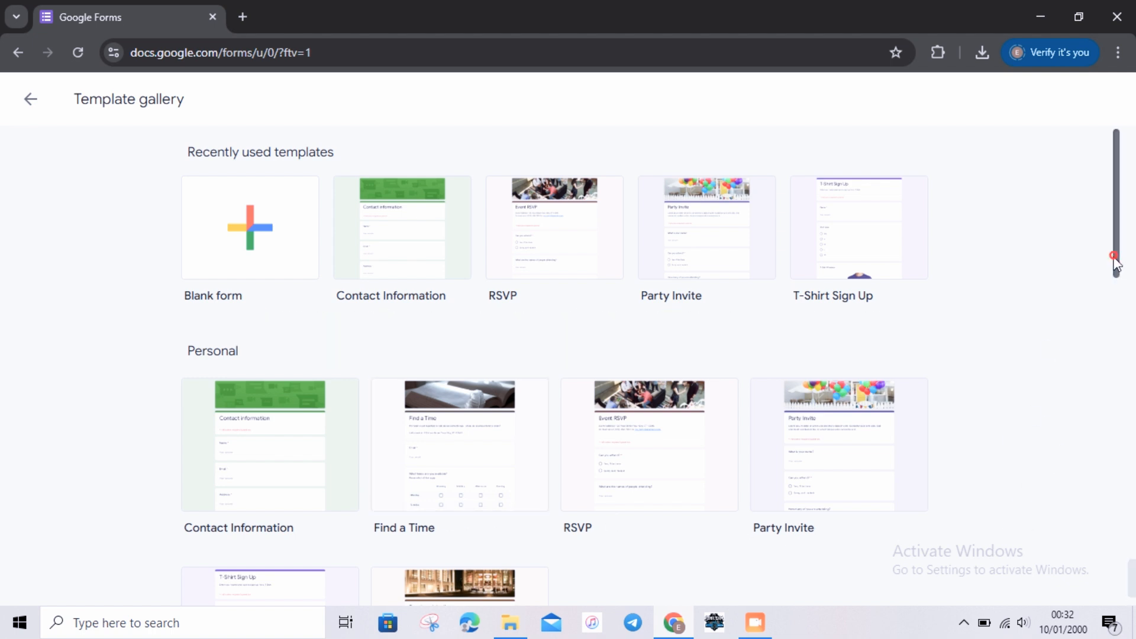
left_click_drag(1115, 260, 1131, 207)
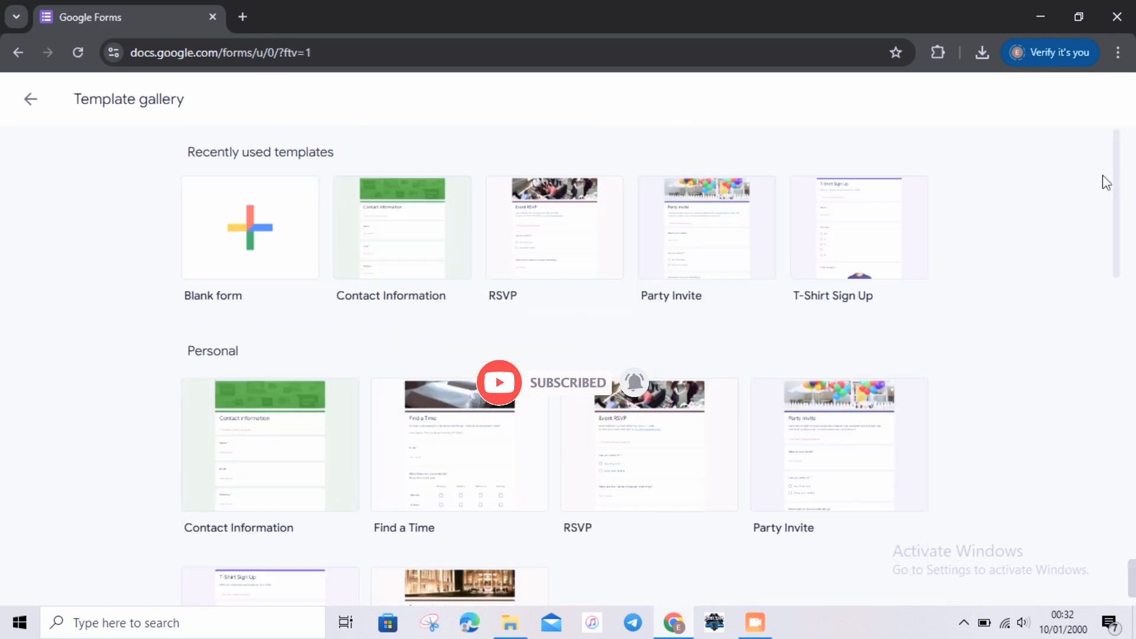
left_click(238, 233)
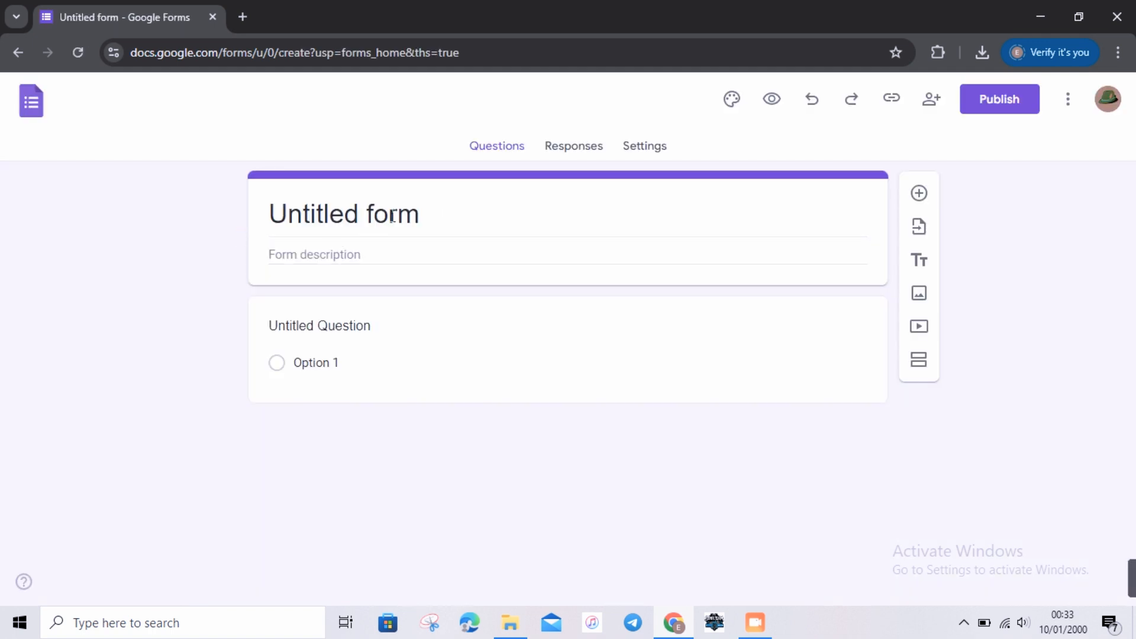
Decline the Google Forms tour and replace the untitled form's title with "COMPANY NAME"
left_click(390, 216)
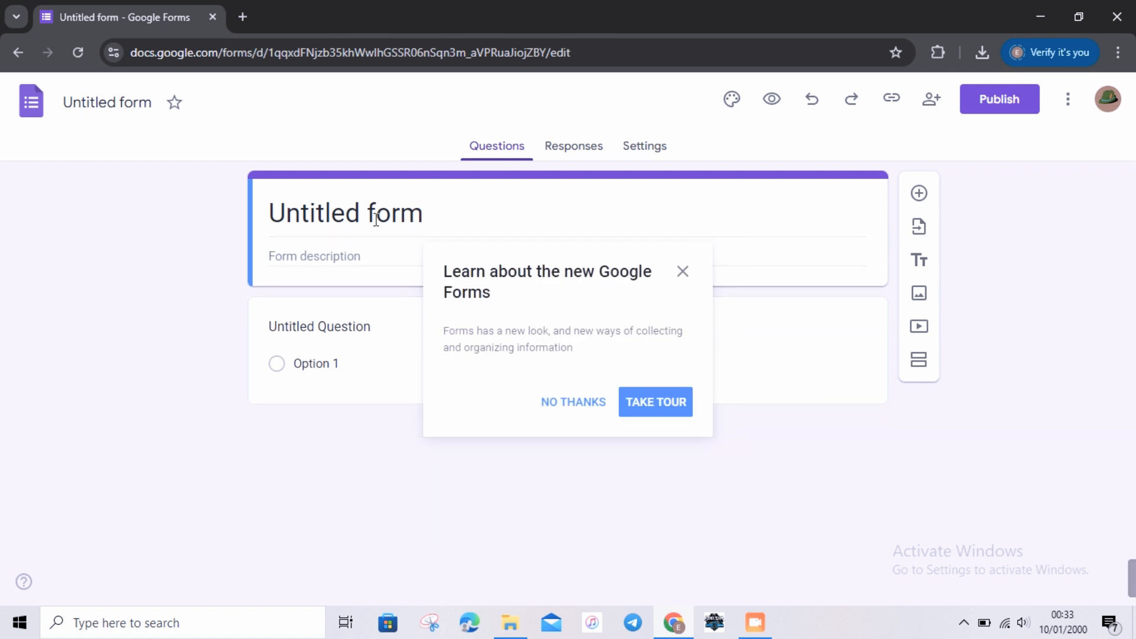
left_click(574, 402)
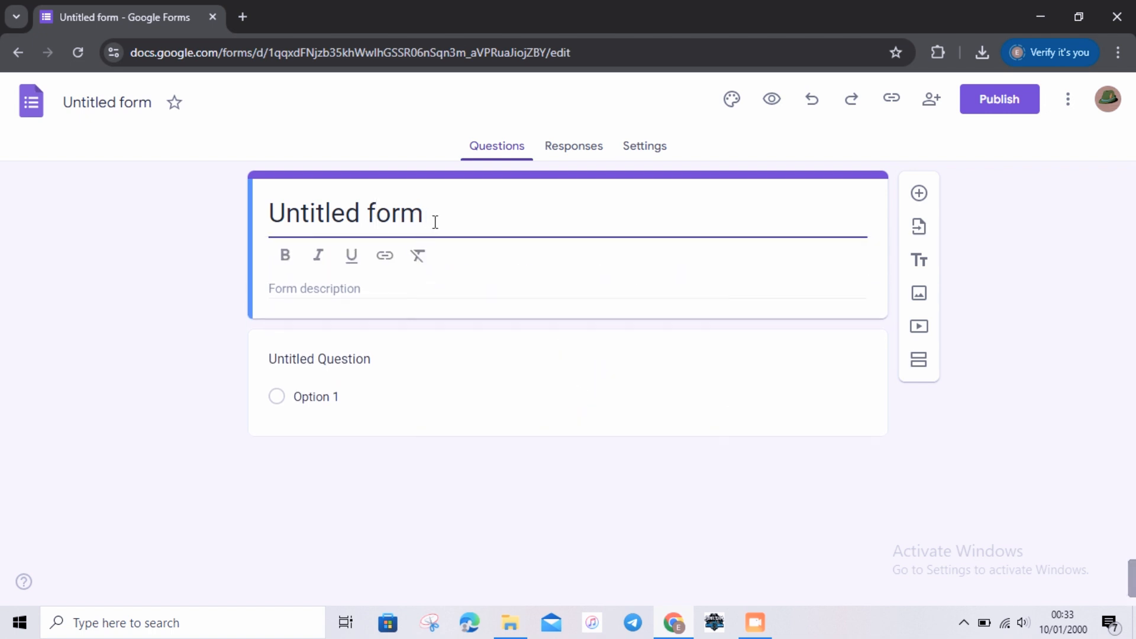
left_click_drag(434, 222, 261, 213)
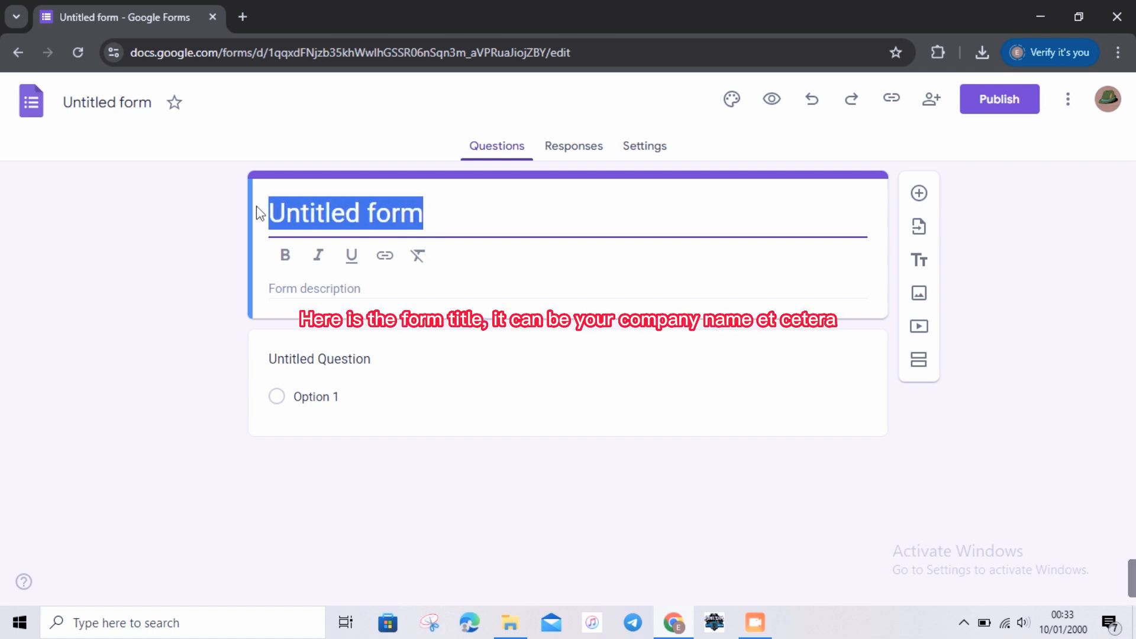
type("COMP")
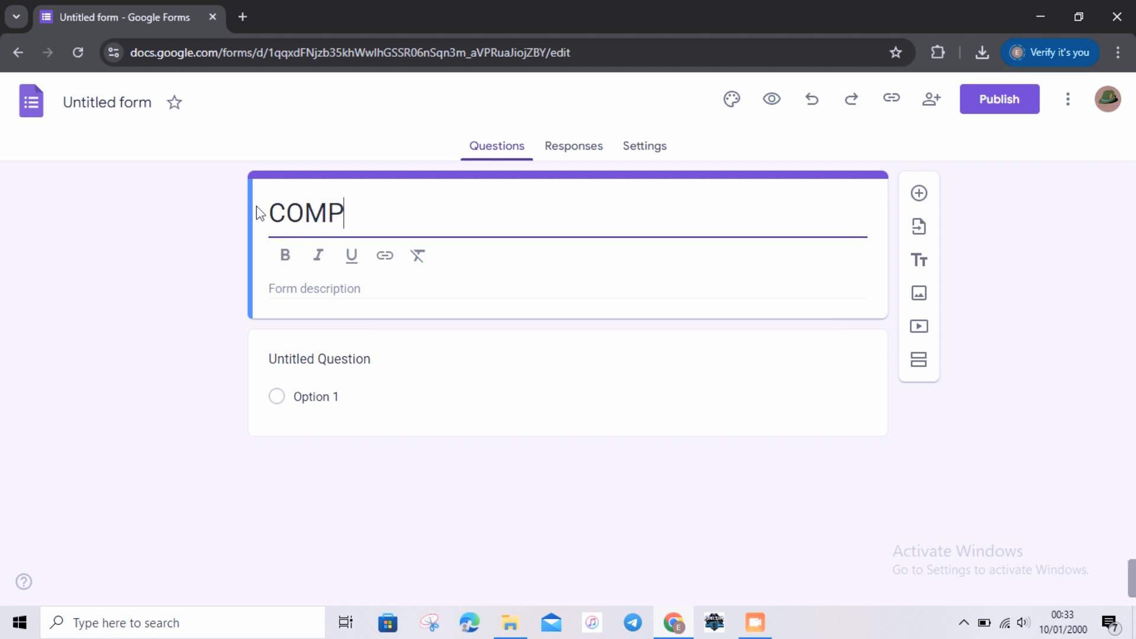
type("ANY NAME")
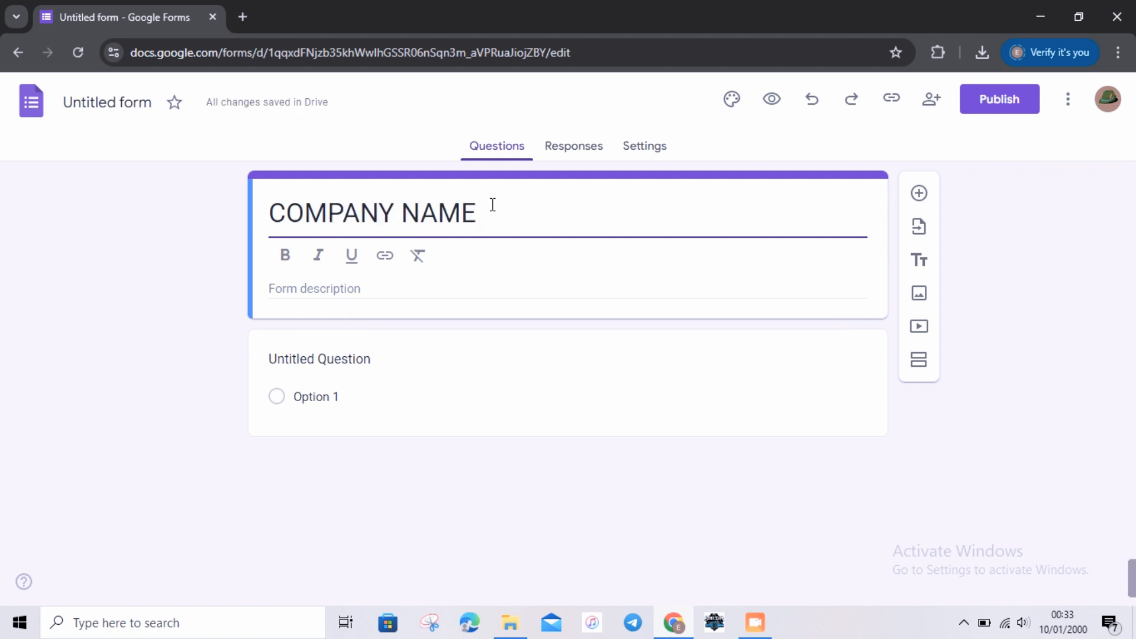
Make the whole form title bold
left_click_drag(489, 208, 265, 240)
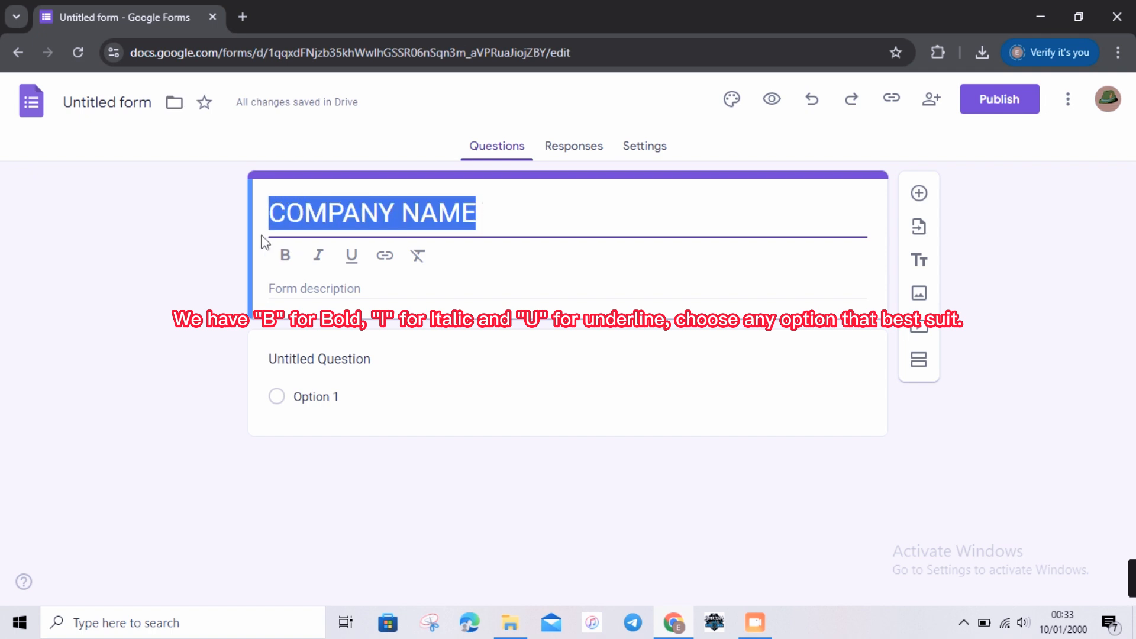
left_click(280, 259)
left_click(465, 176)
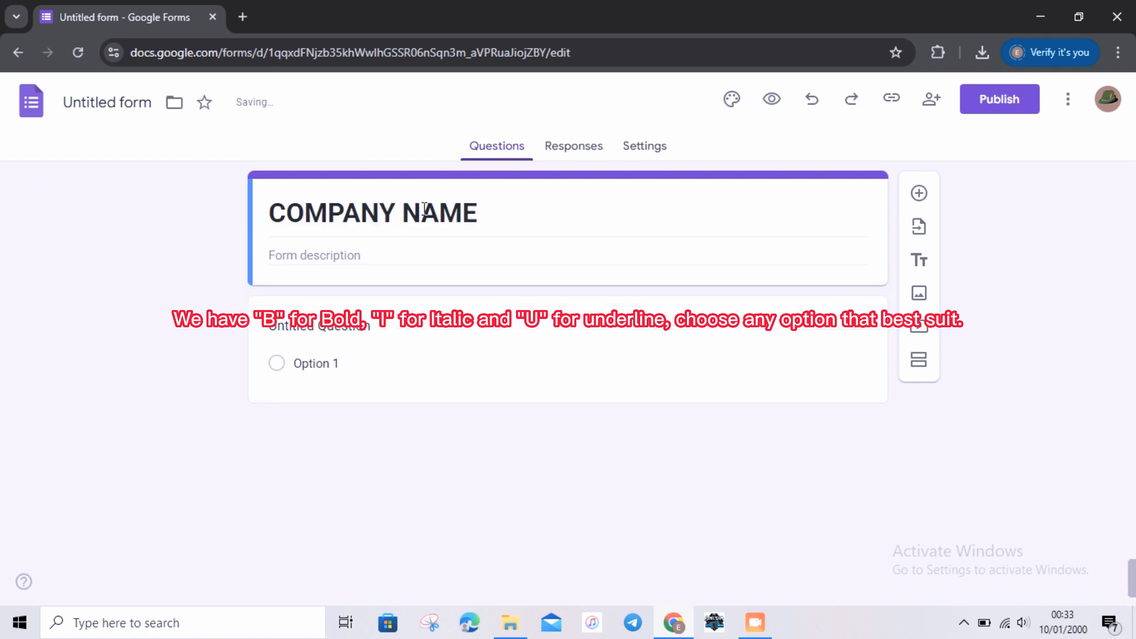
Change the untitled question's text to "Full Name:" in bold and set its question type to Short answer
left_click(333, 327)
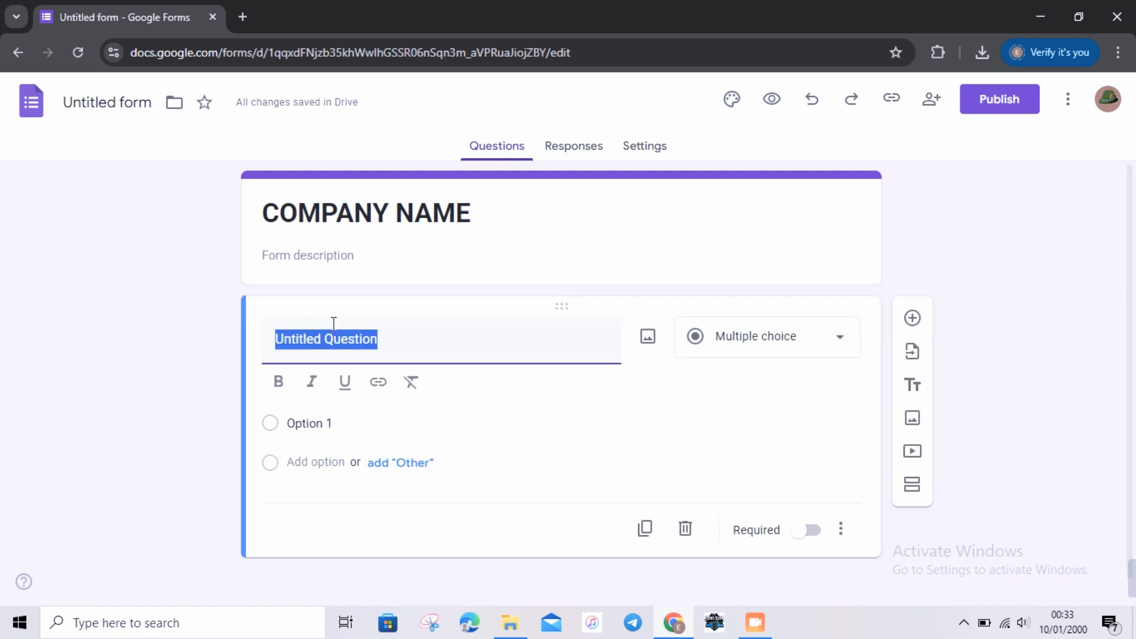
type("F")
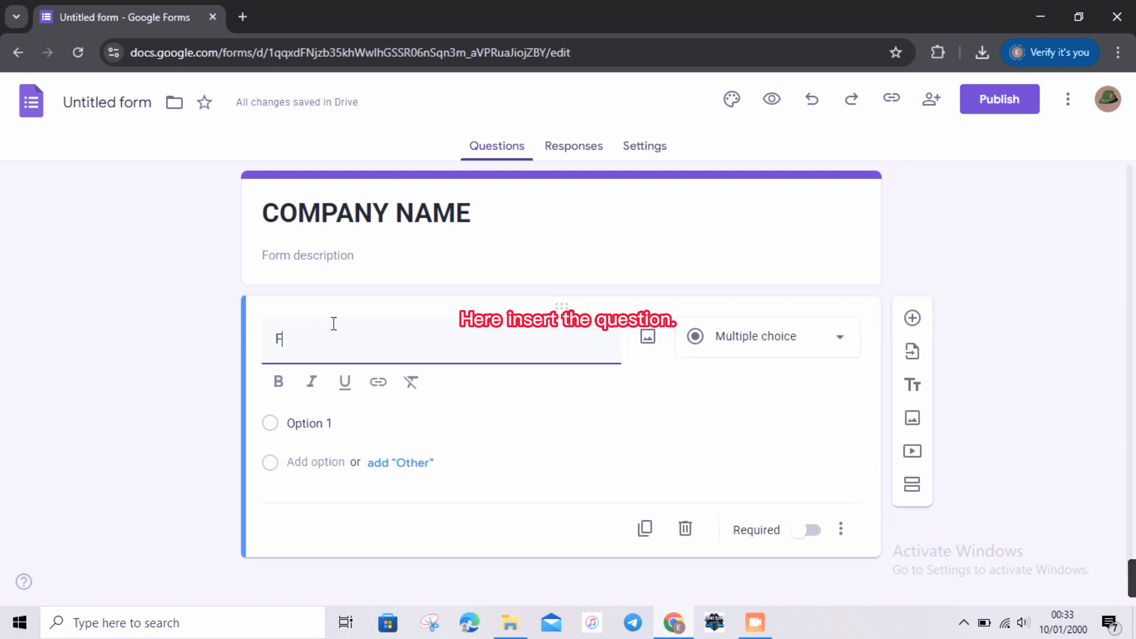
type("ull n")
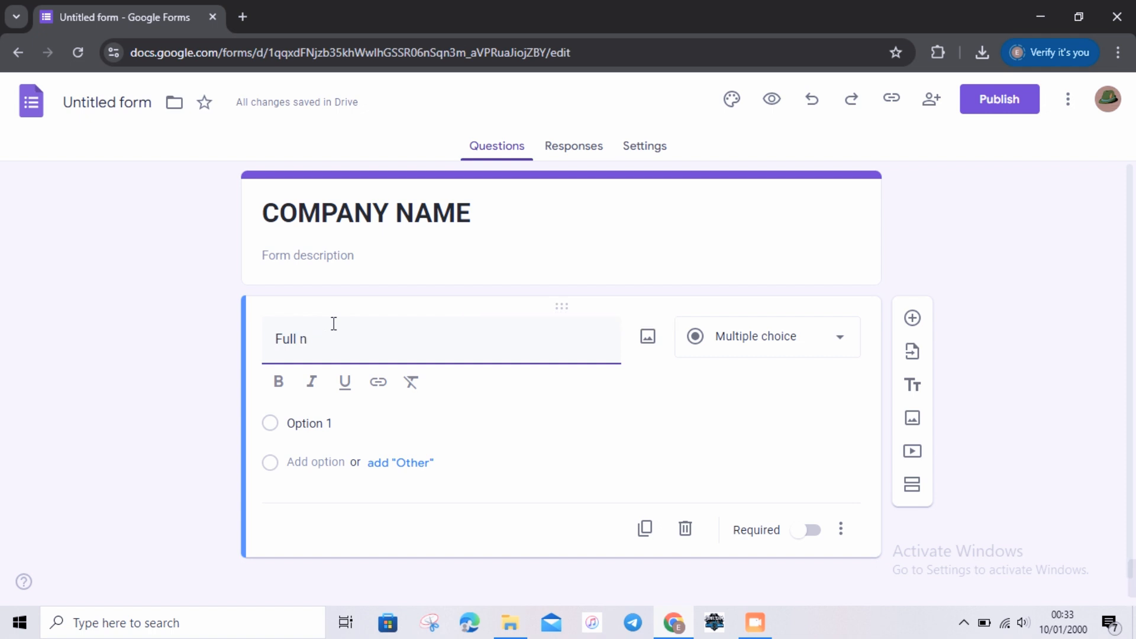
type("amName")
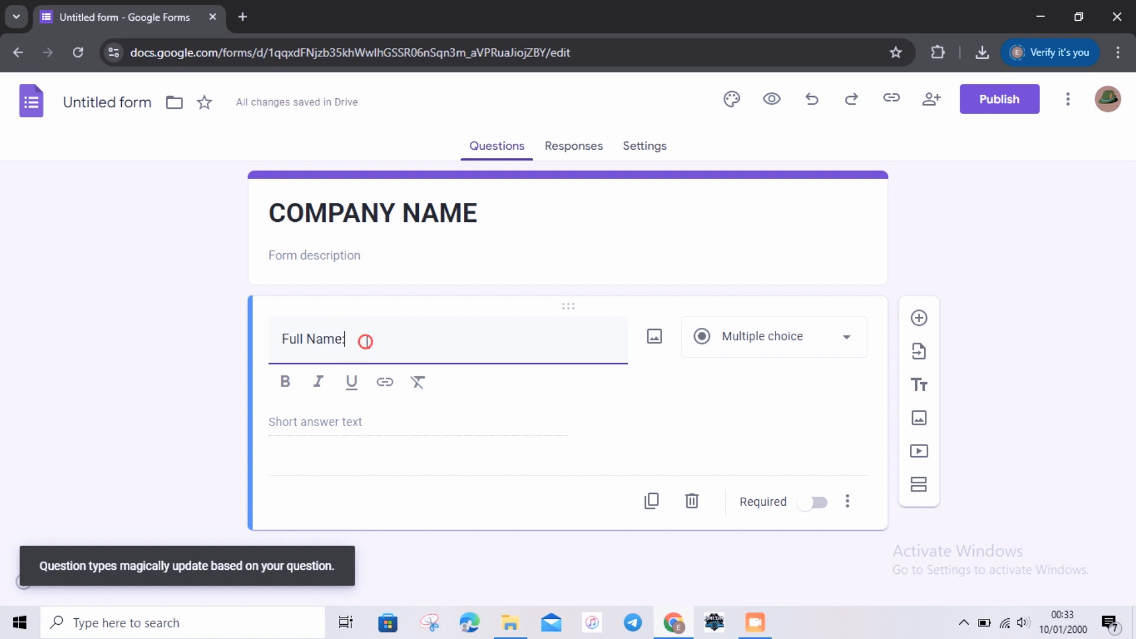
left_click_drag(367, 342, 256, 355)
left_click(286, 388)
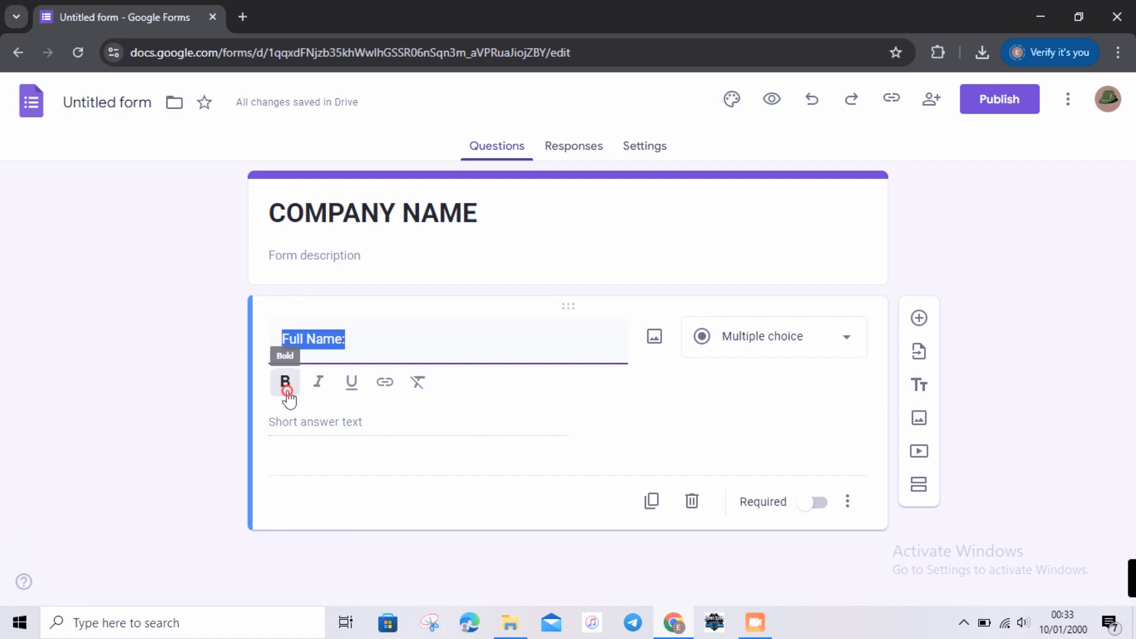
left_click(369, 348)
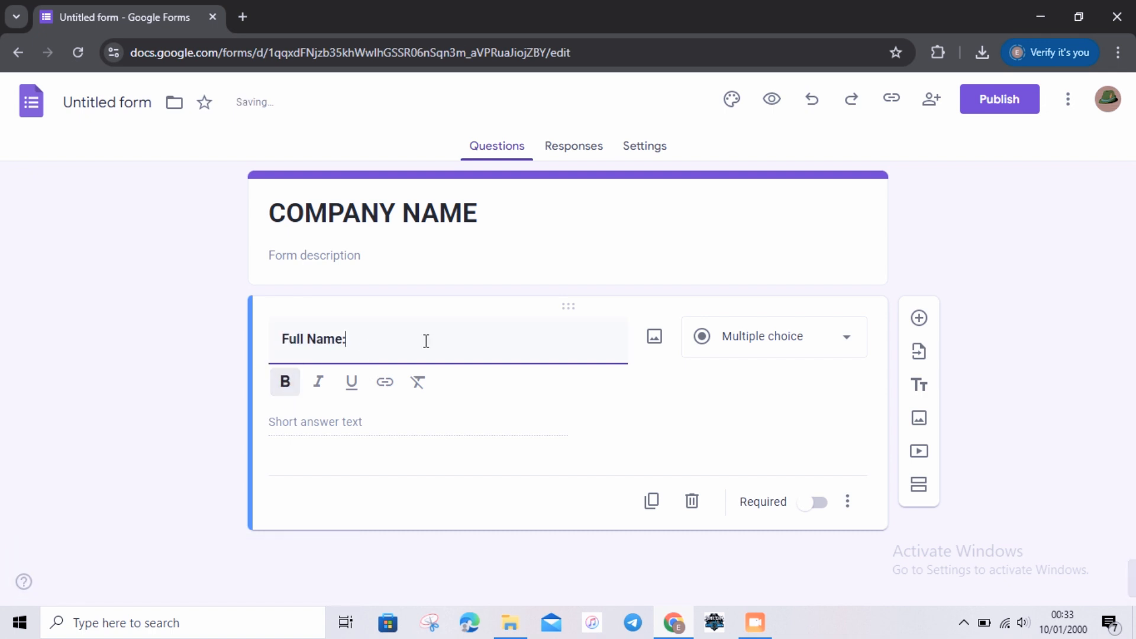
left_click(753, 342)
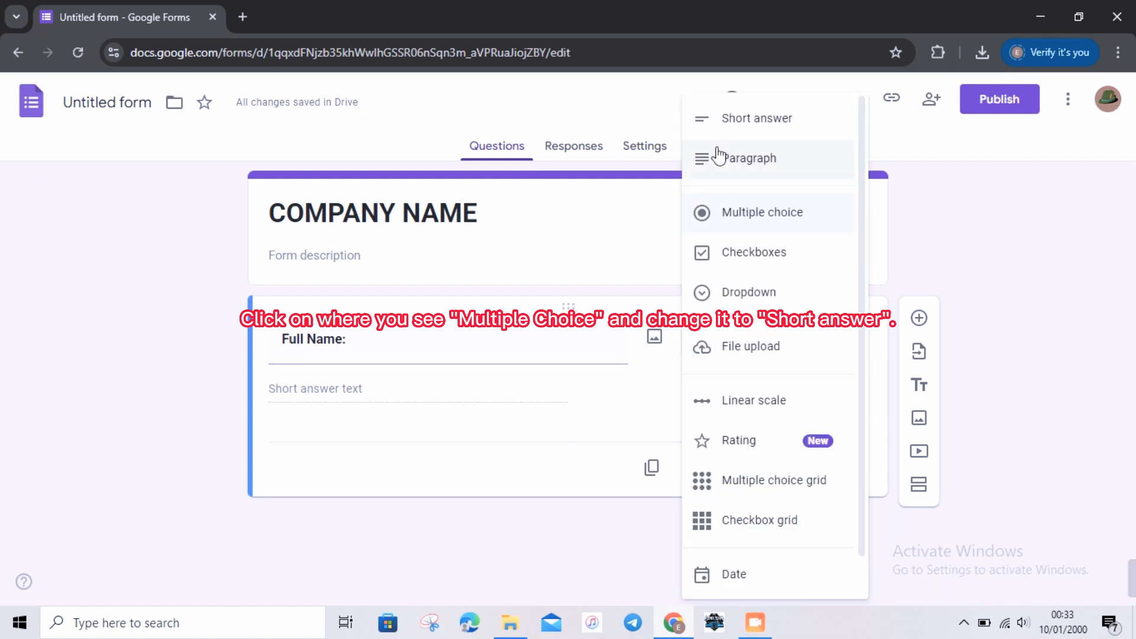
left_click(756, 126)
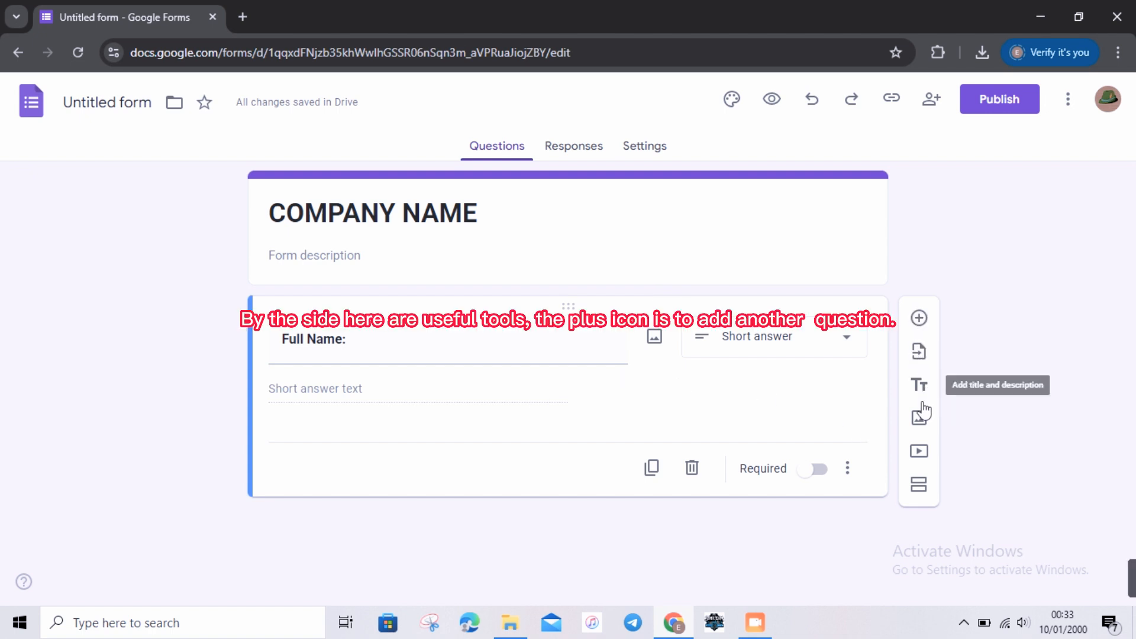
Add a second question with the bold text "Sex:", leaving its type as Multiple choice
left_click(918, 319)
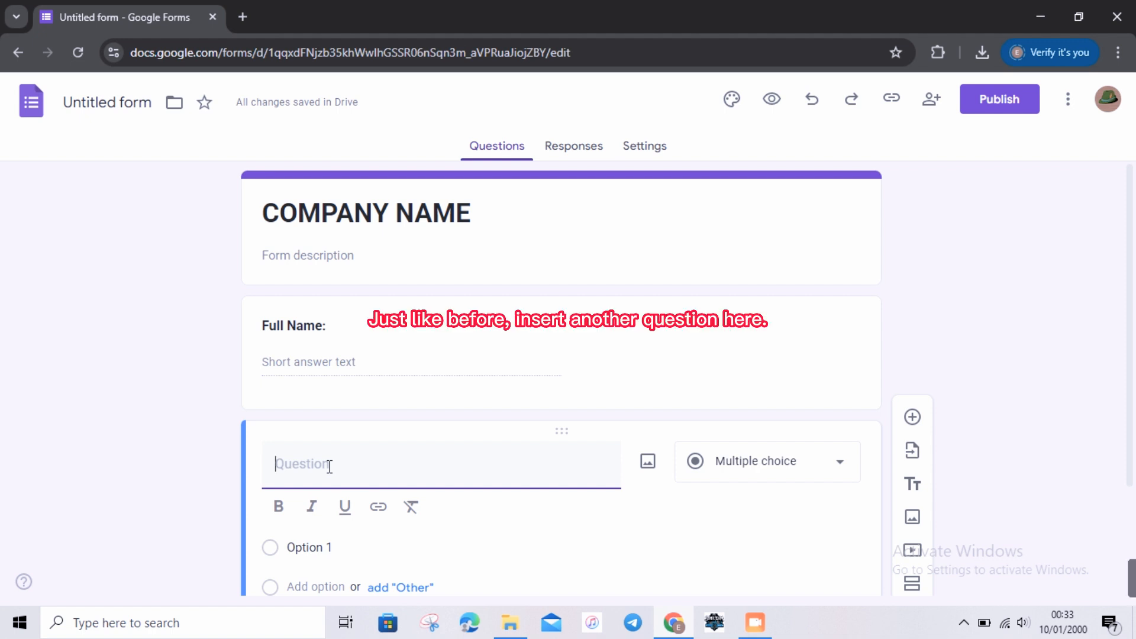
type("Sx")
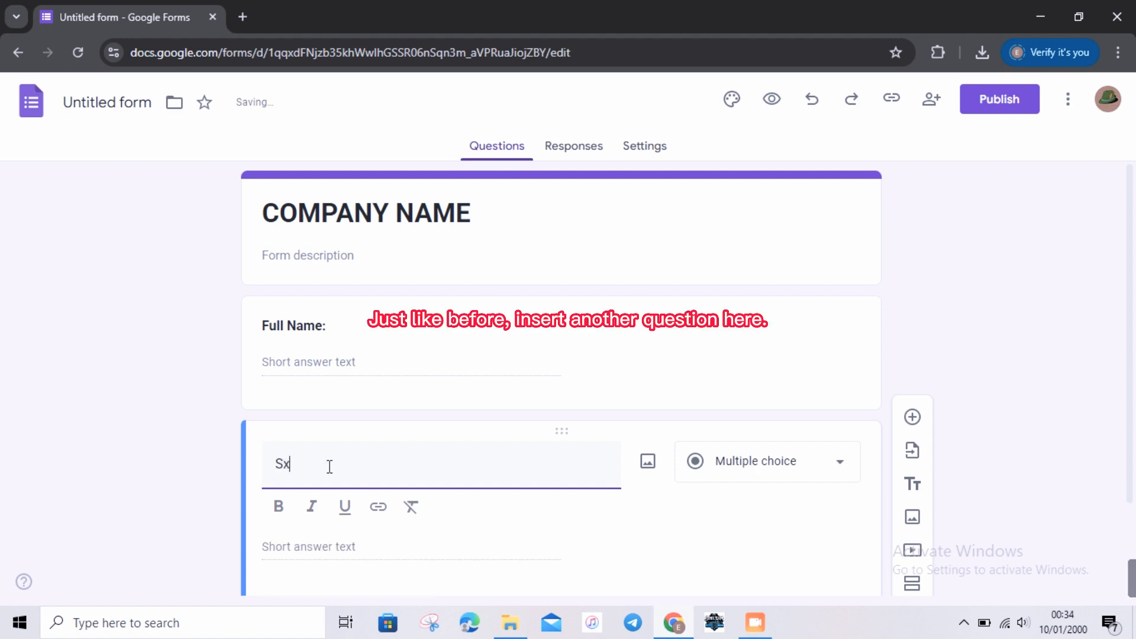
key("BackSpace")
type("ex")
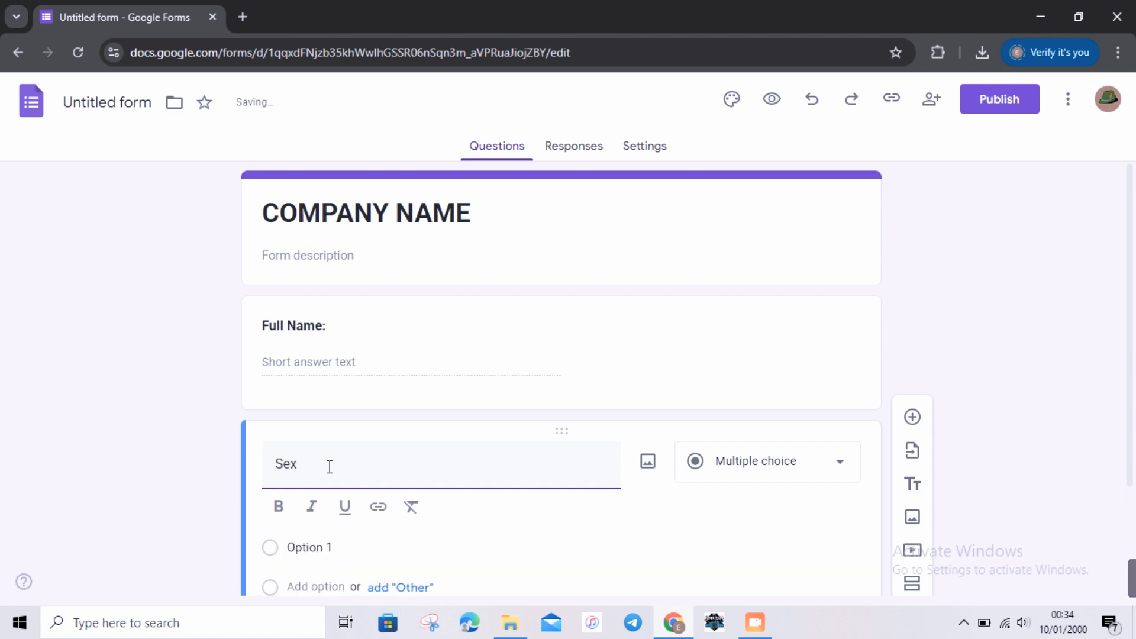
type(":")
left_click_drag(328, 466, 225, 495)
left_click(279, 510)
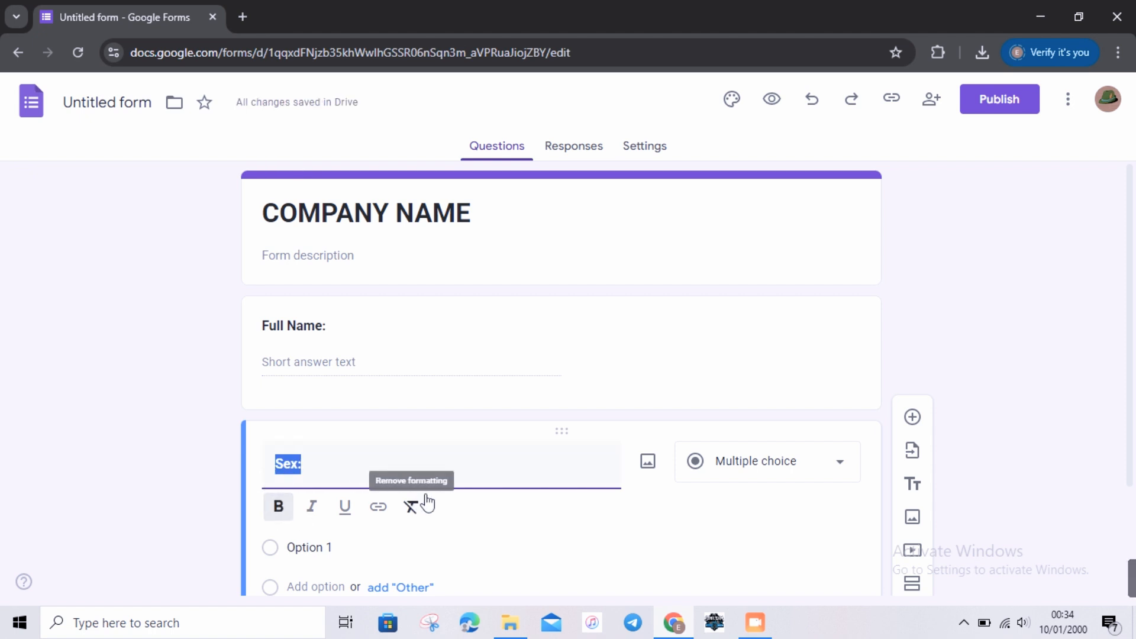
left_click(742, 467)
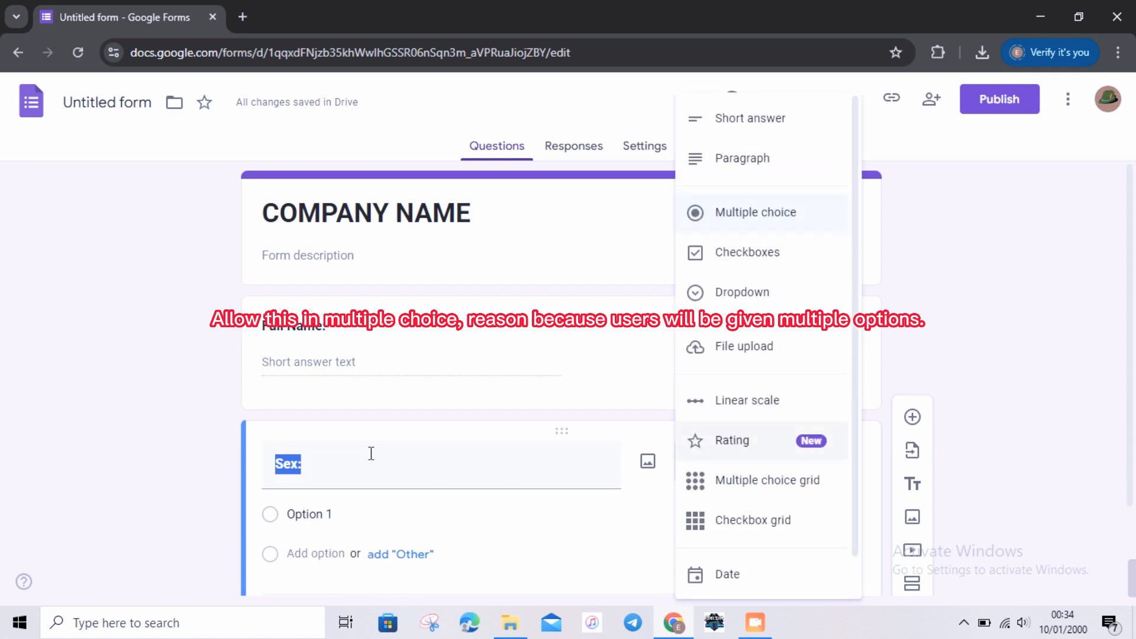
left_click(349, 461)
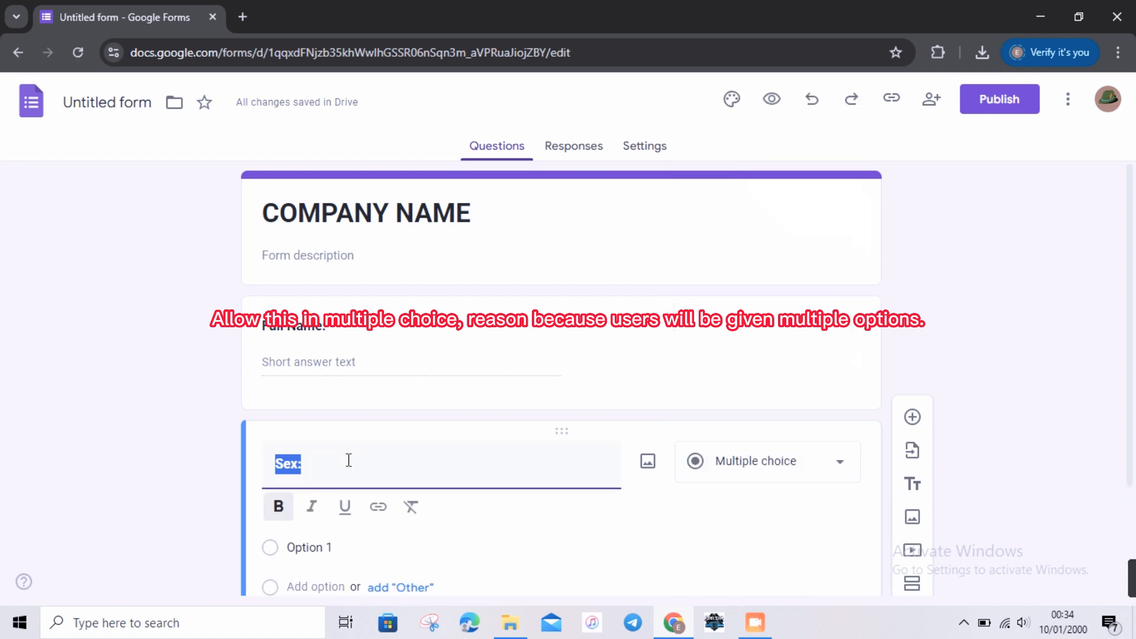
left_click(349, 460)
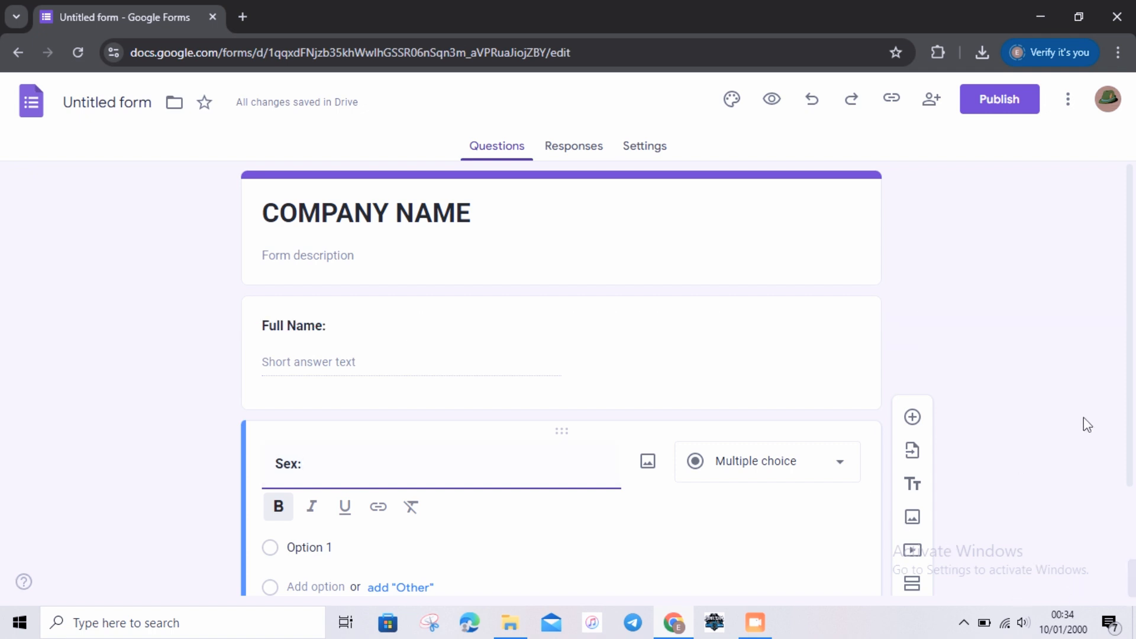
Set the first answer option of the Sex question to "Male" and add the suggested option "Female"
scroll(1131, 408, "down", 2)
scroll(1131, 402, "down", 1)
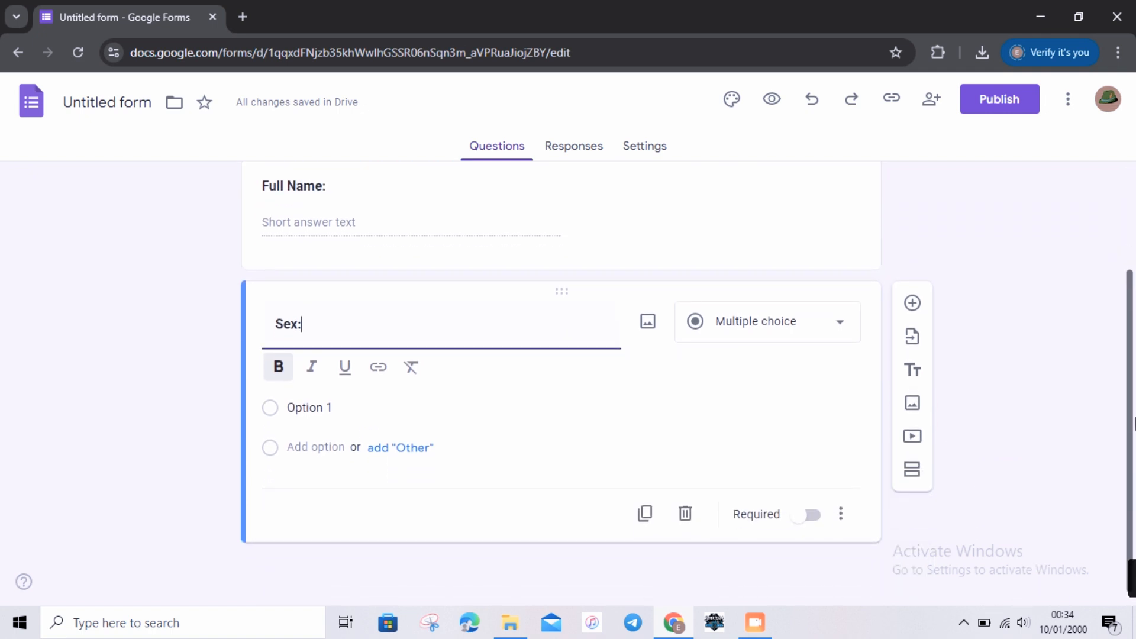
left_click(269, 415)
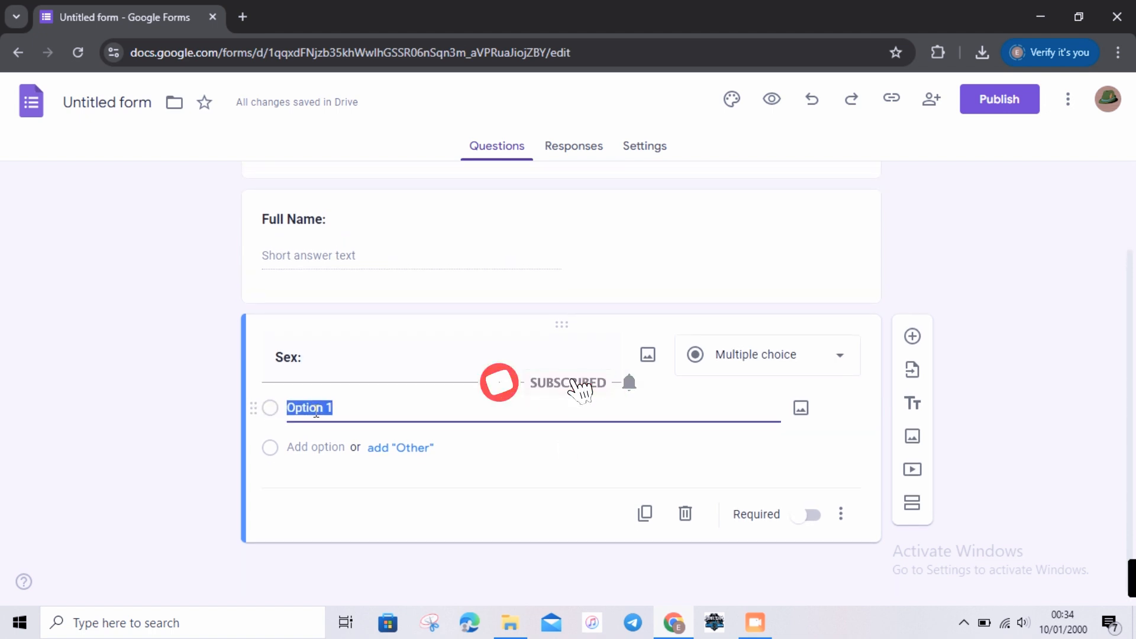
type("Male")
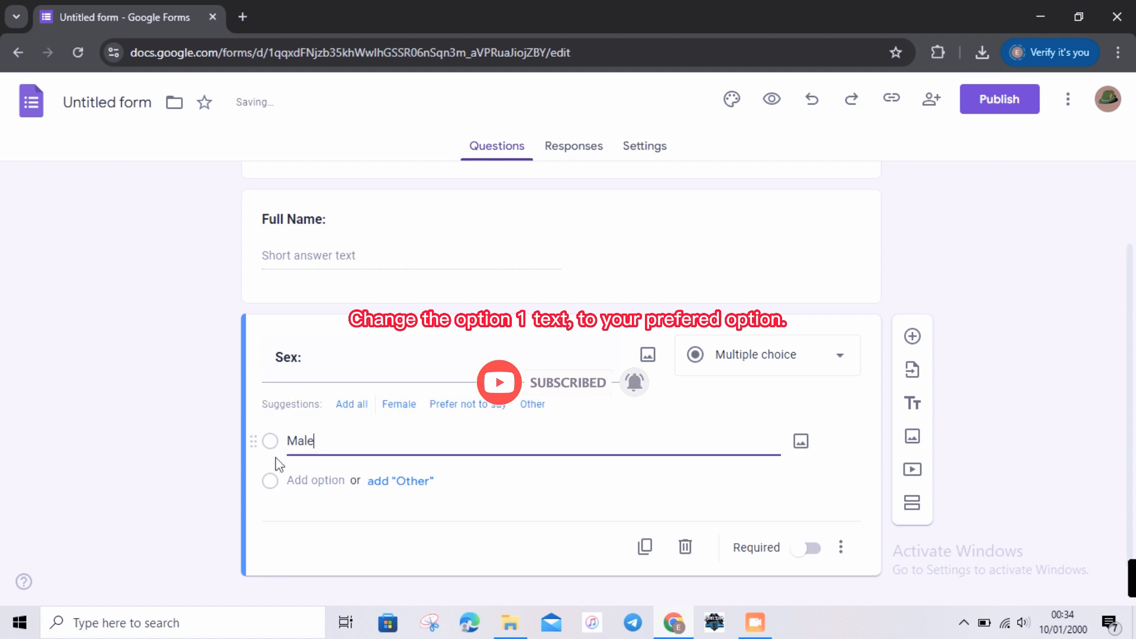
left_click(274, 446)
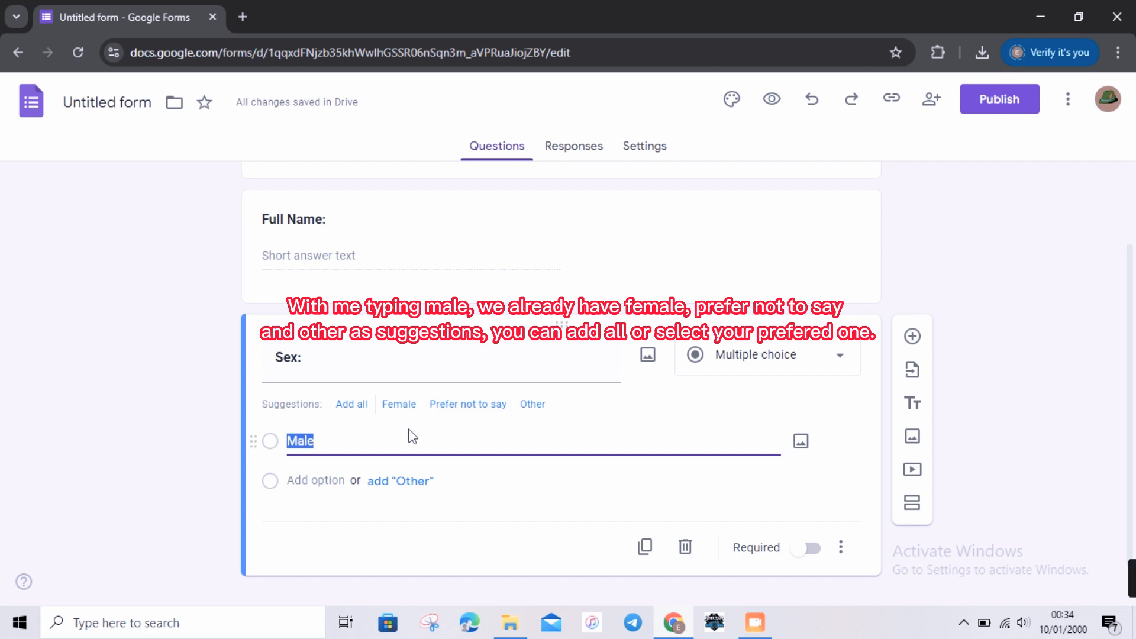
left_click(395, 408)
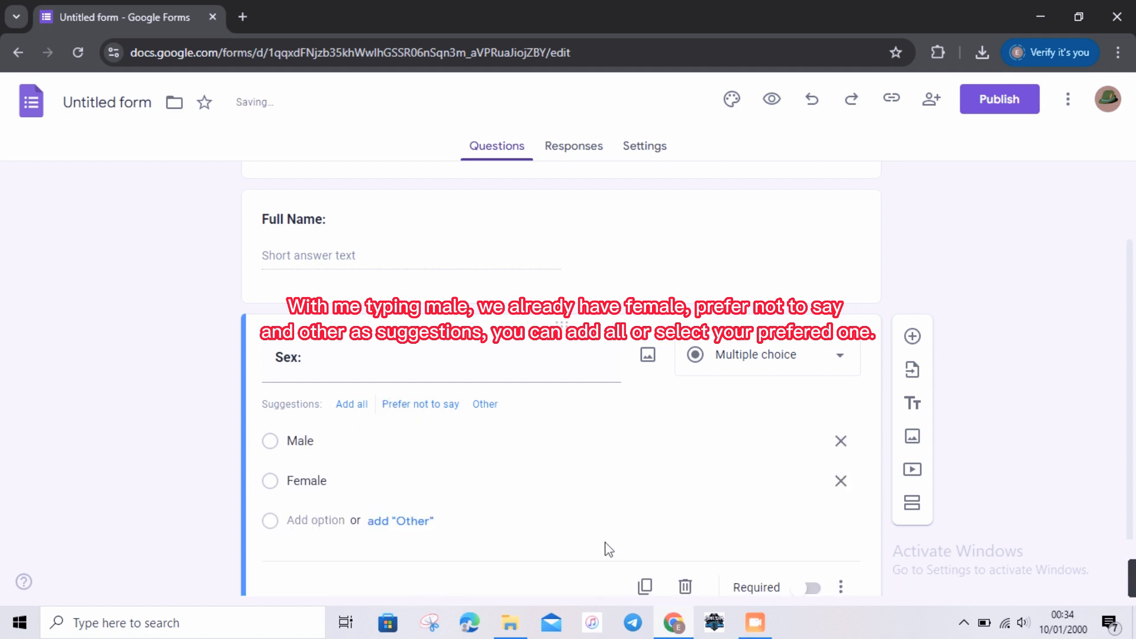
Keep Multiple choice selected as the question type of the Sex question
left_click(828, 356)
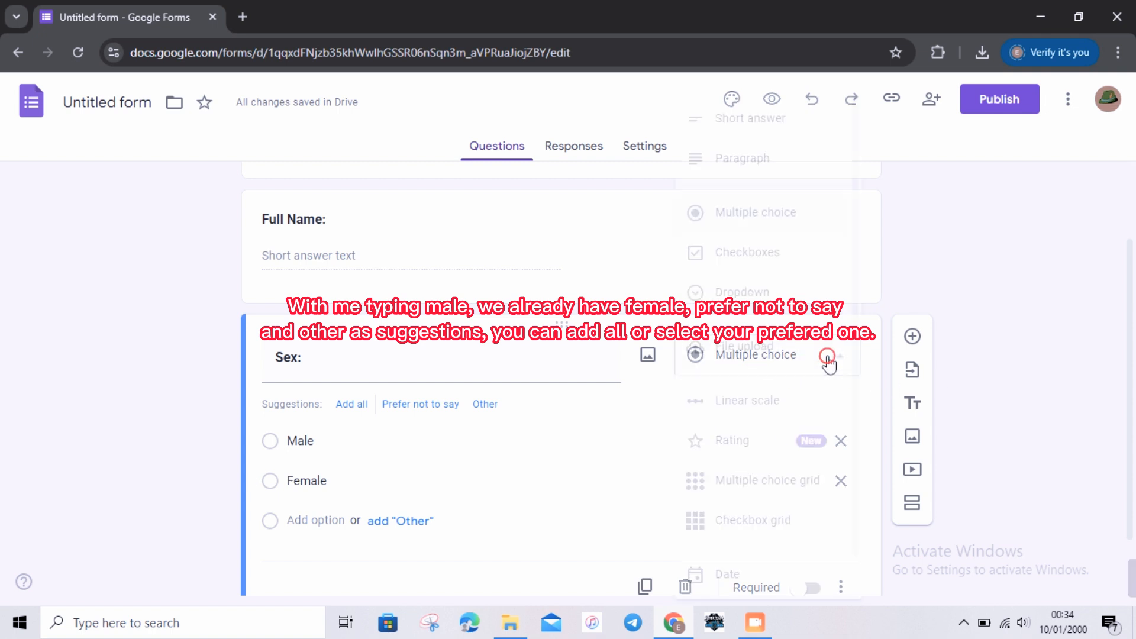
left_click(743, 221)
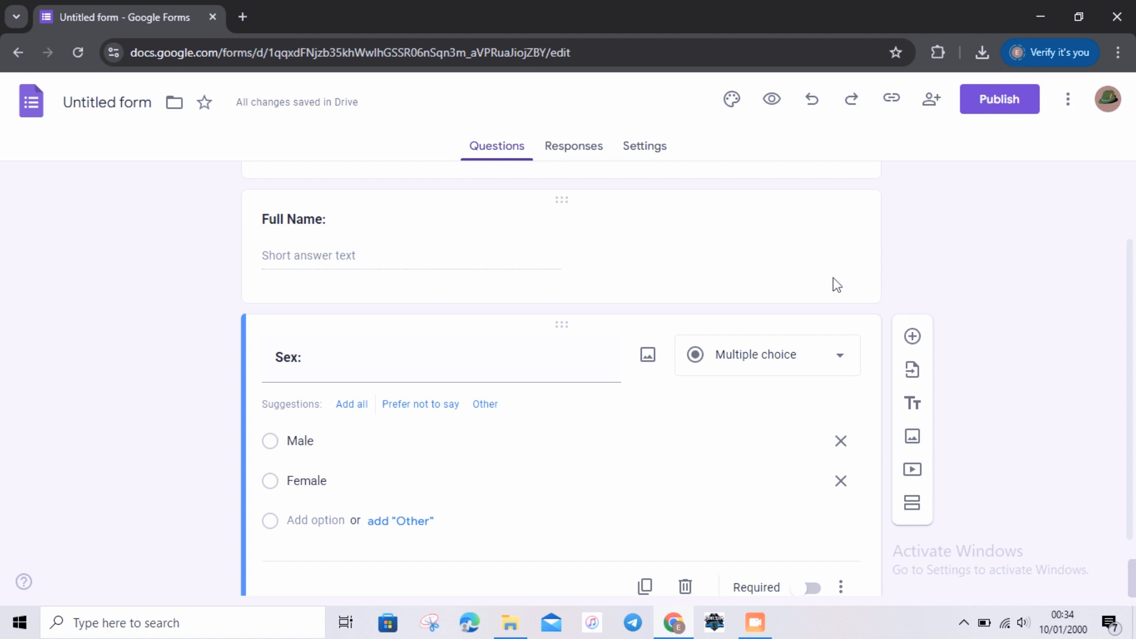
Add a third question below Sex with the bold text "Email Address:"
left_click(912, 336)
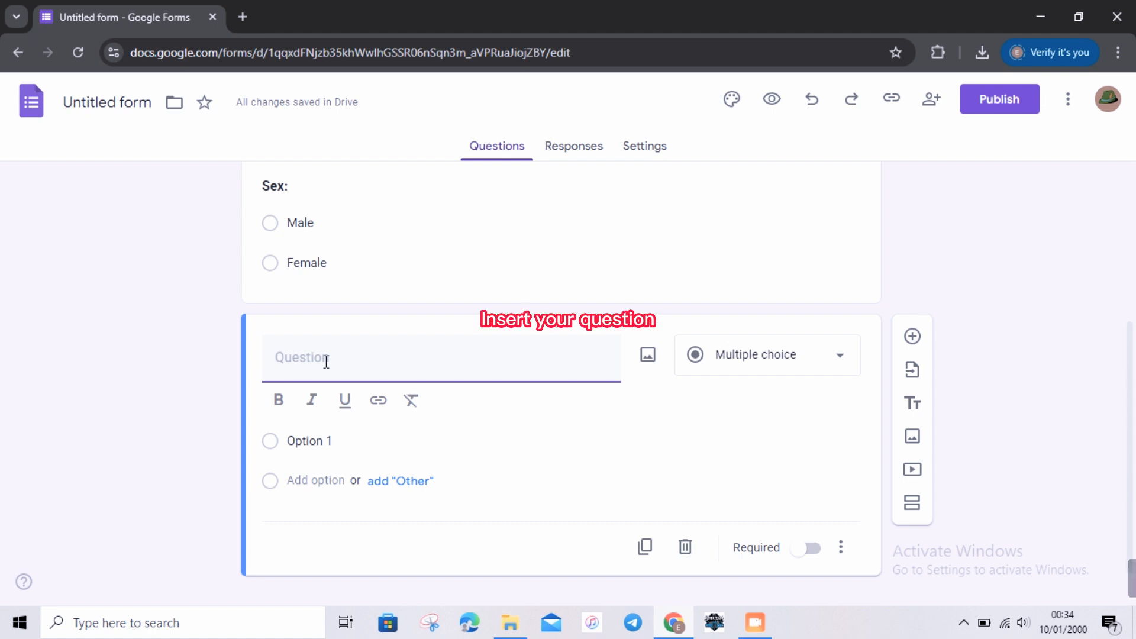
type("Email")
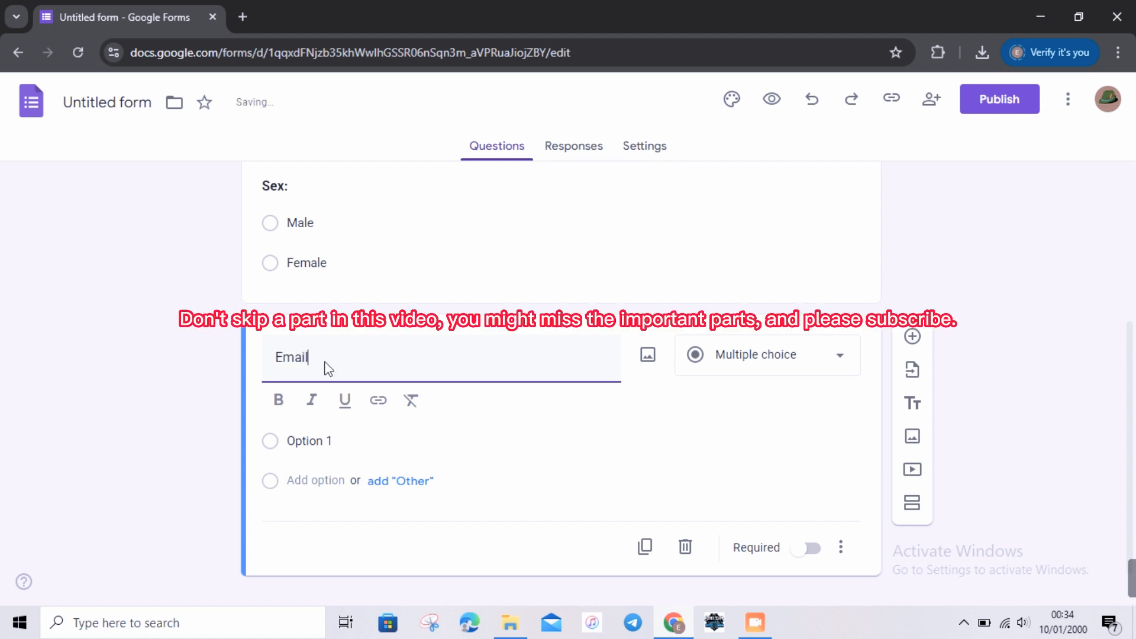
type("Adress")
key("BackSpace")
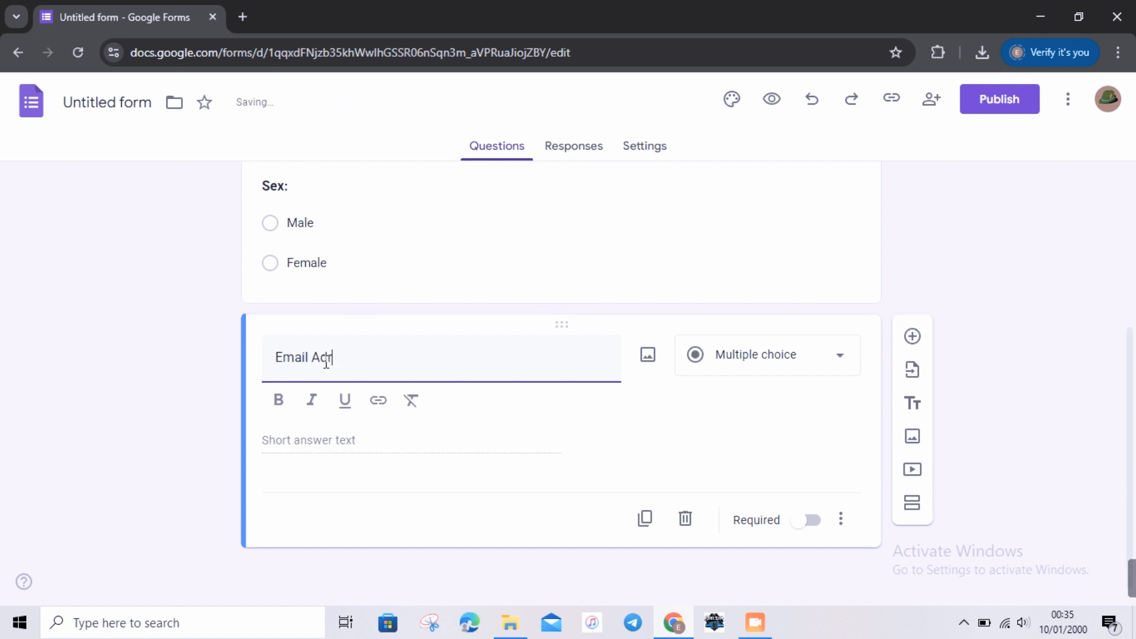
type("res")
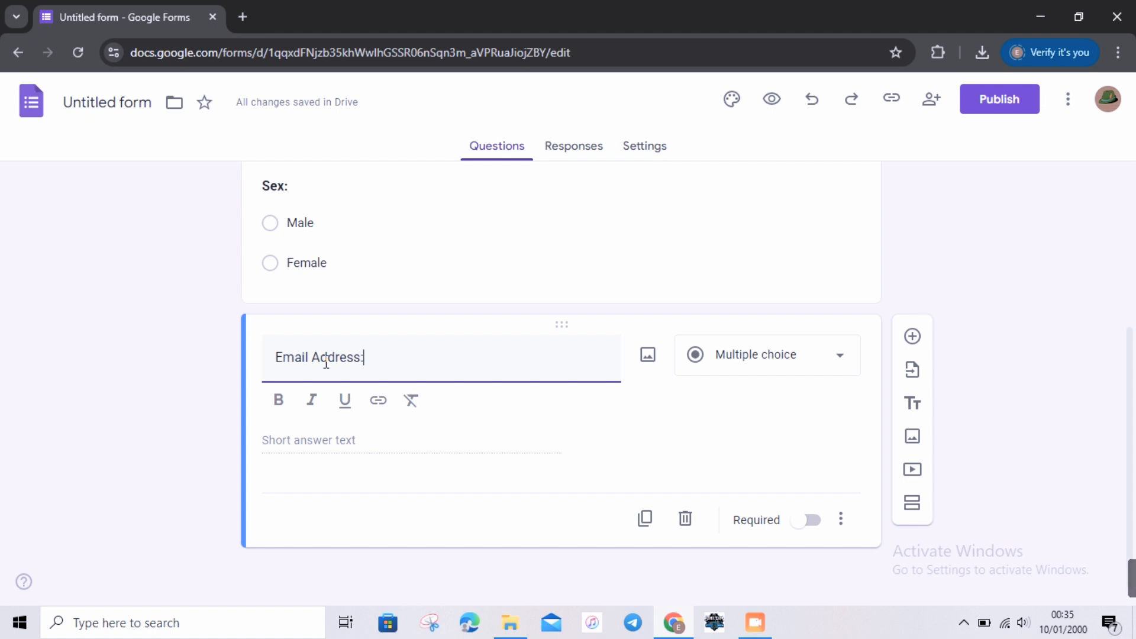
type("s:")
left_click_drag(375, 370, 253, 378)
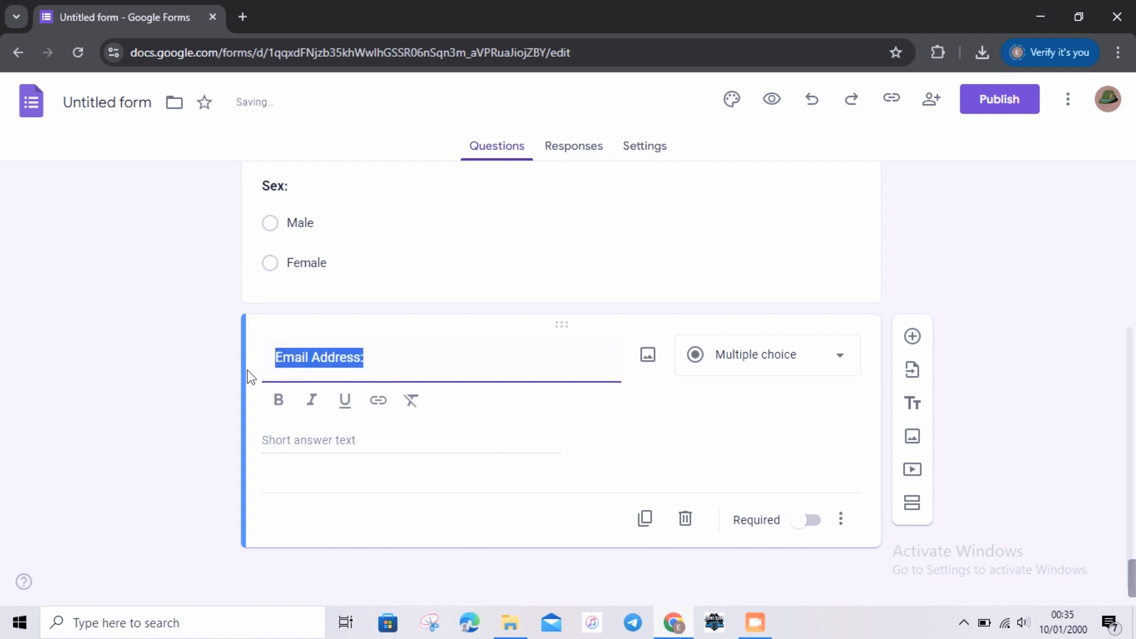
left_click(278, 400)
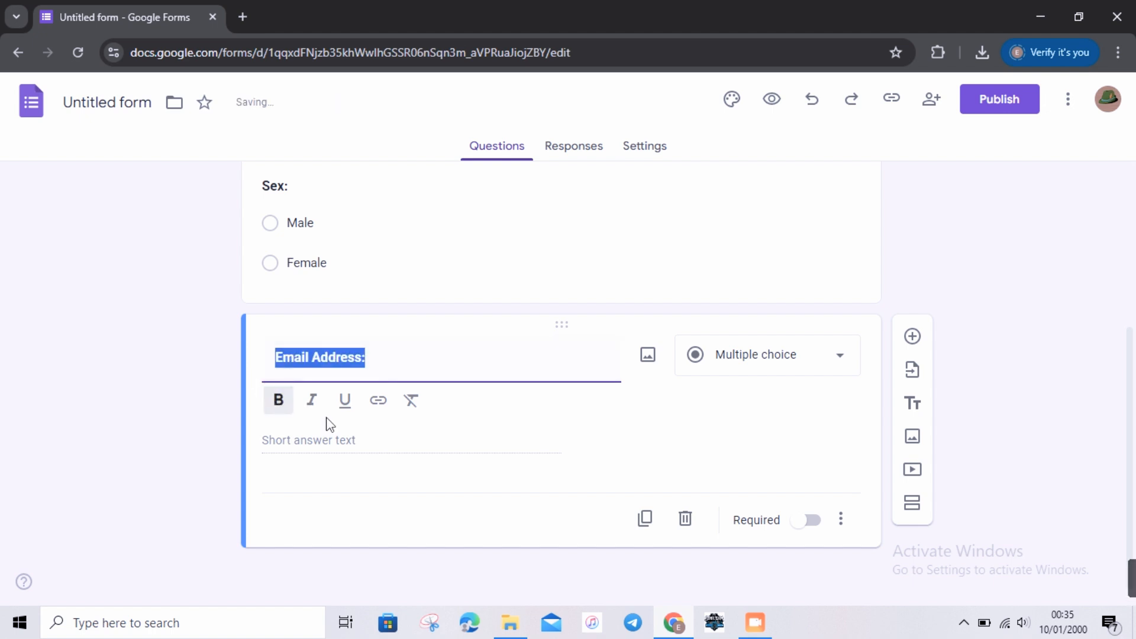
Set the question type of the Email Address question to Short answer
left_click(748, 353)
left_click(787, 121)
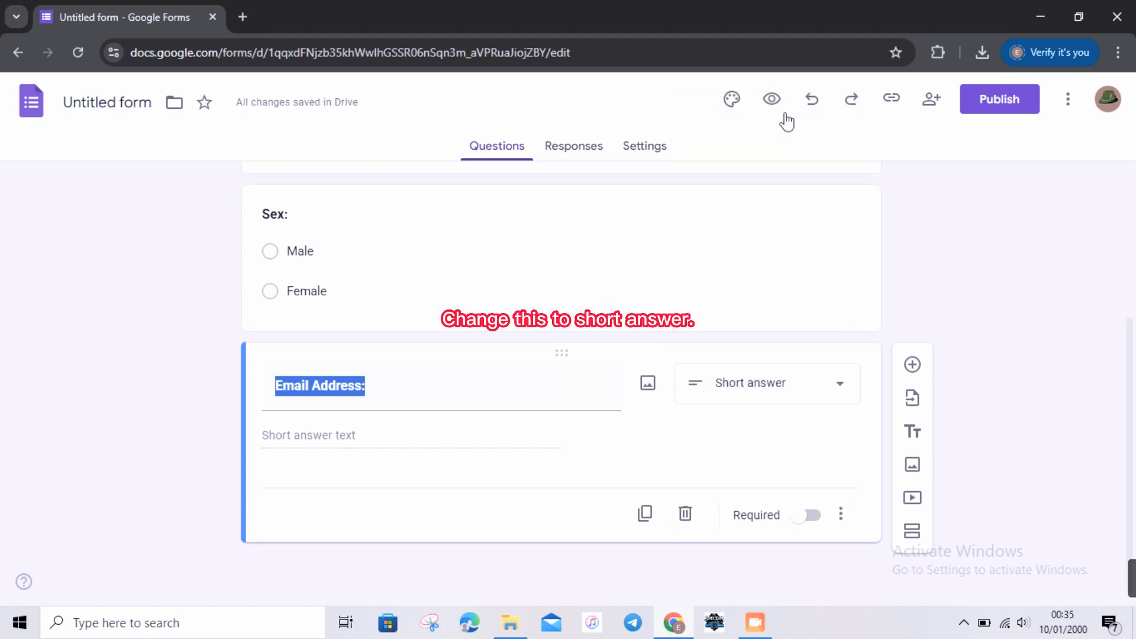
left_click(500, 393)
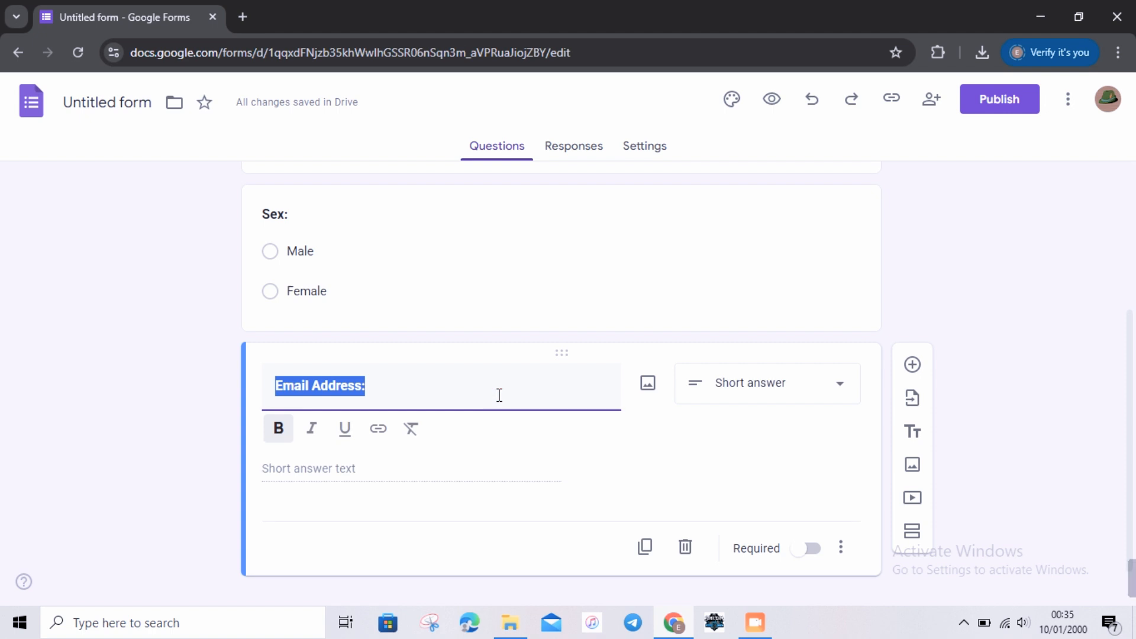
left_click(411, 397)
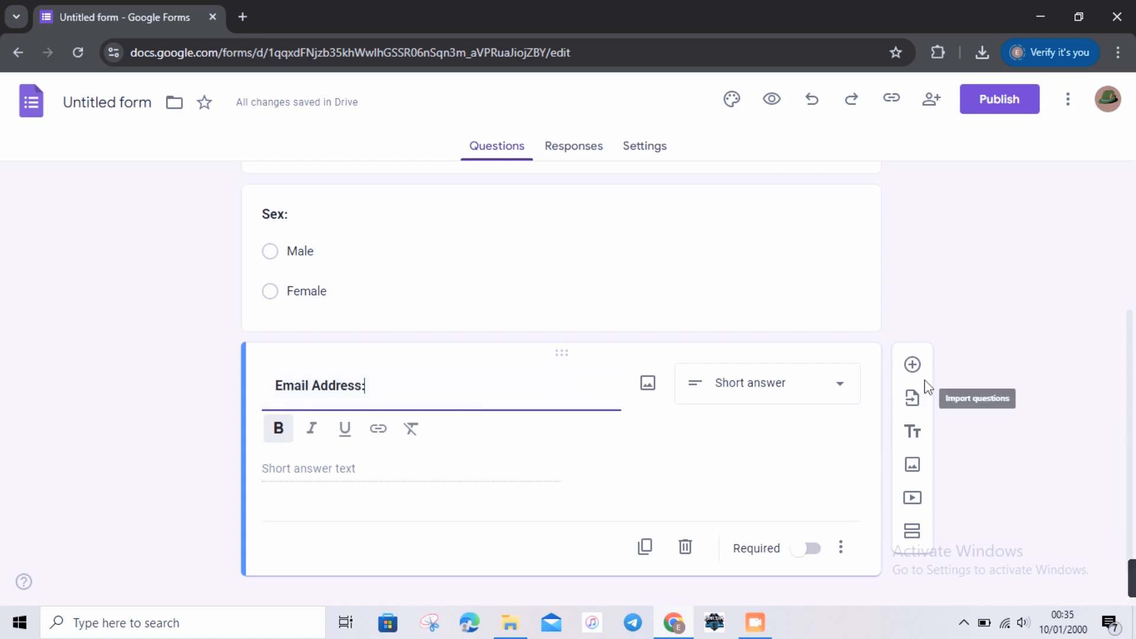
Add a question below Email Address with the text "Interested in running ads?"
left_click(912, 365)
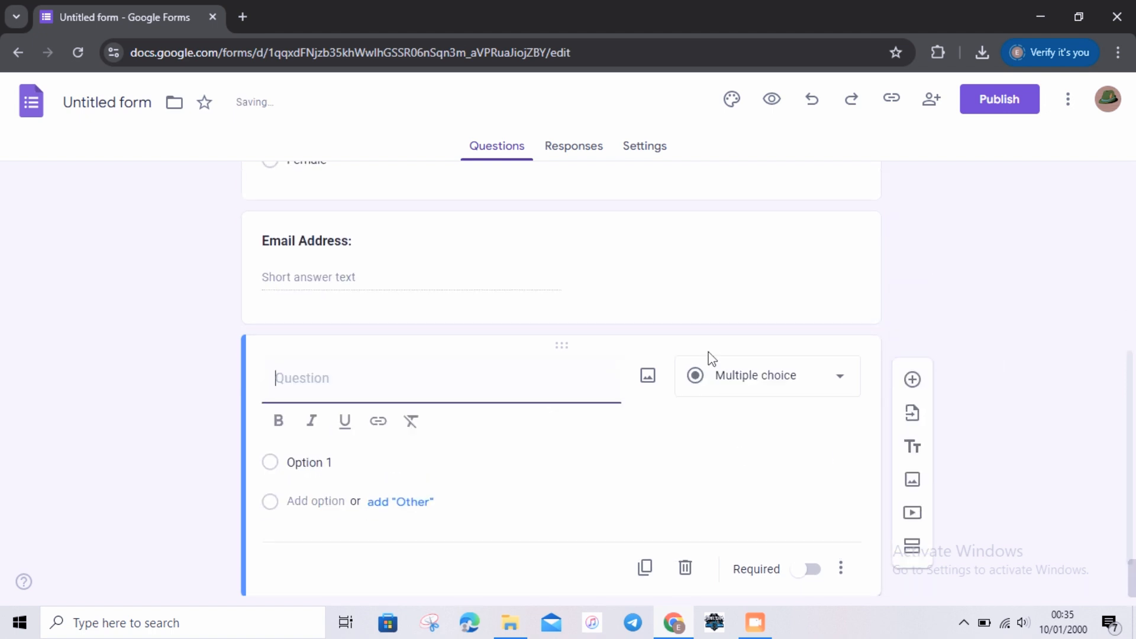
type("I")
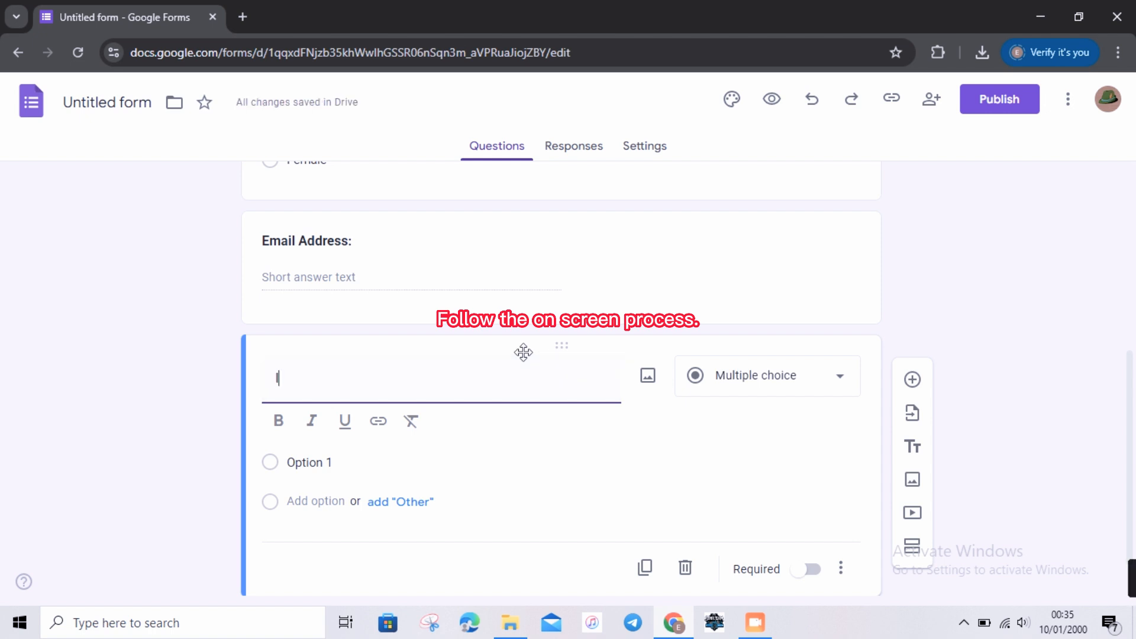
type("nte")
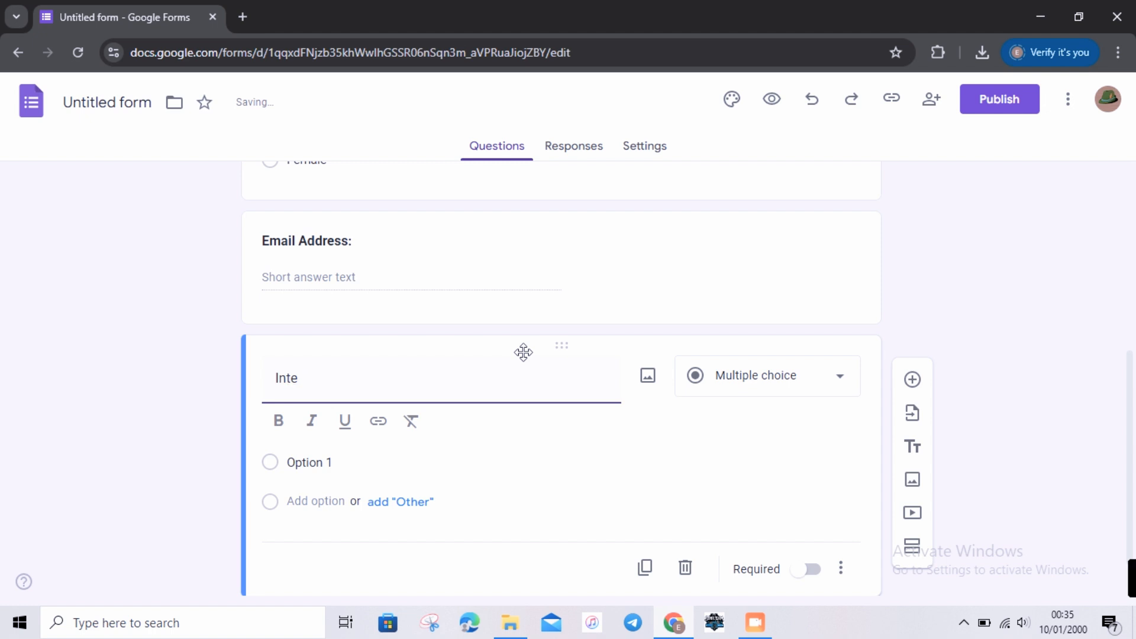
type("rest")
type("st")
type("ed i")
type("n run")
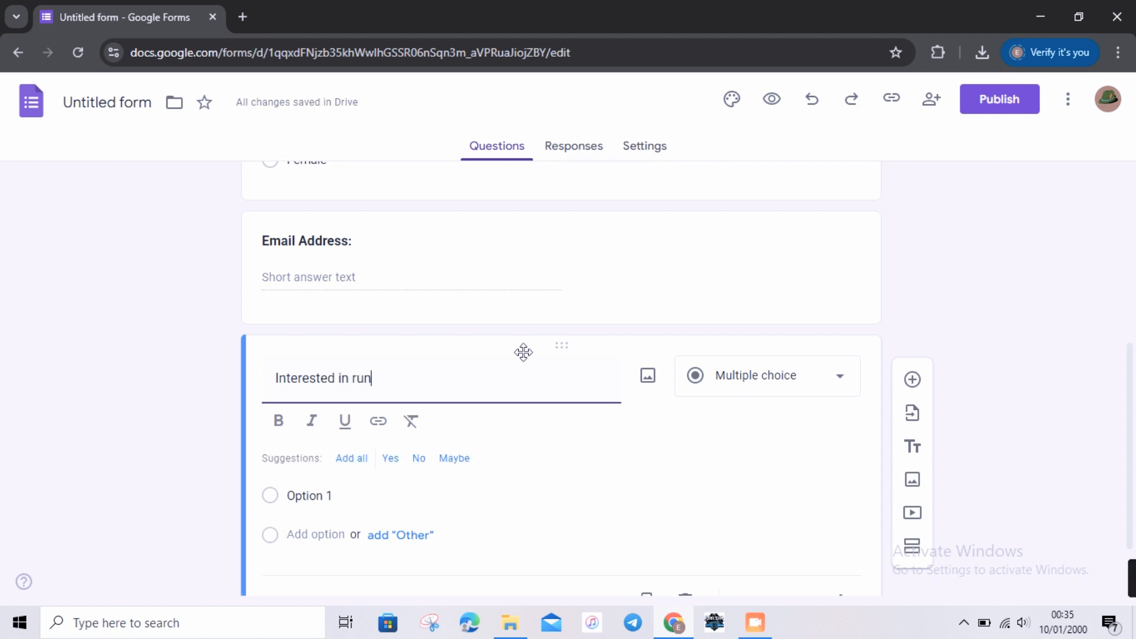
type("ning ads")
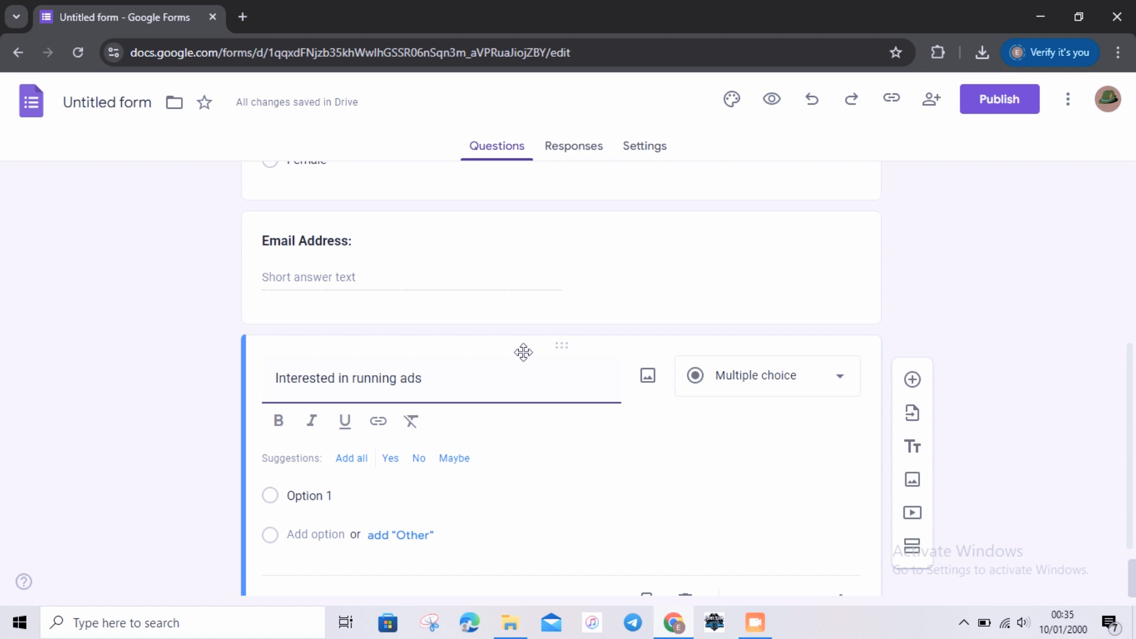
type(":")
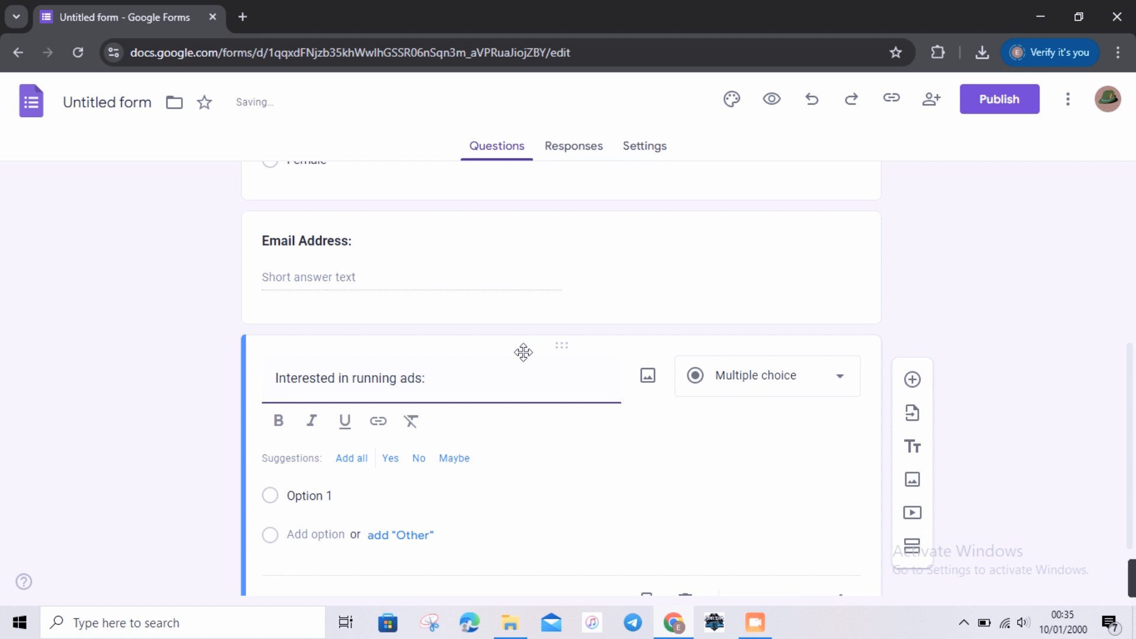
key("BackSpace")
type("?")
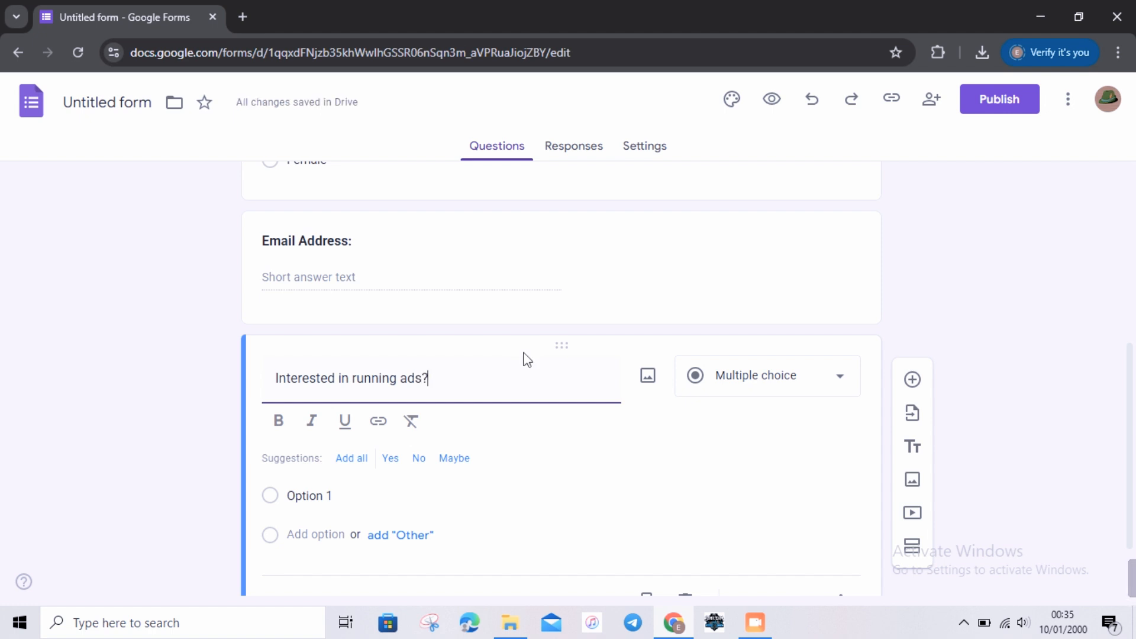
Make the whole text of the "Interested in running ads?" question bold
left_click_drag(426, 391, 269, 390)
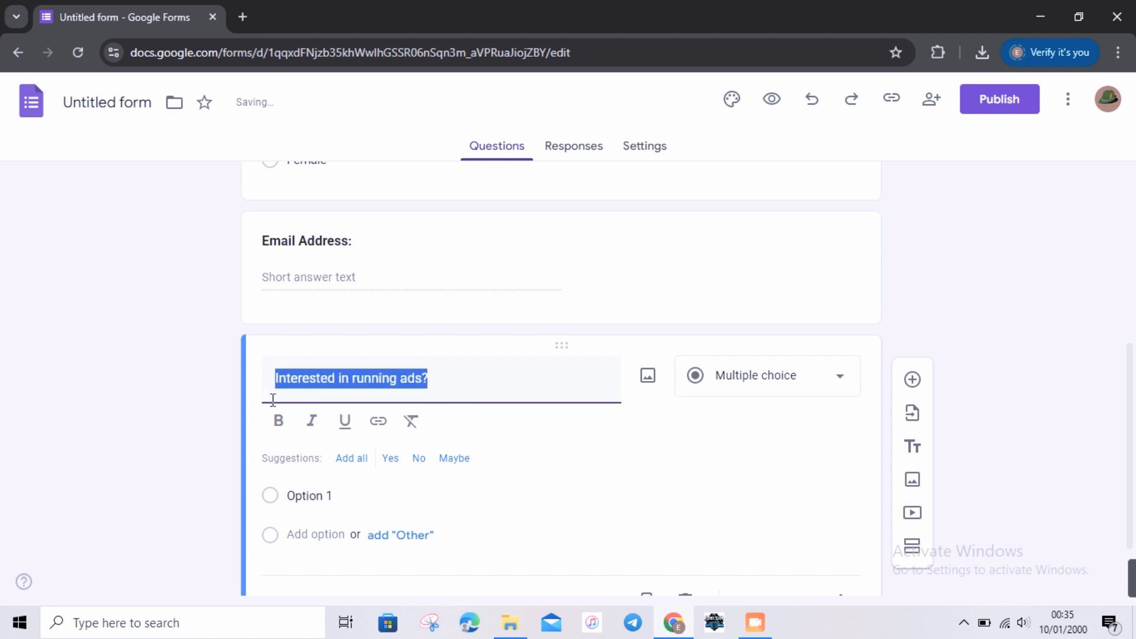
left_click(278, 421)
left_click(446, 380)
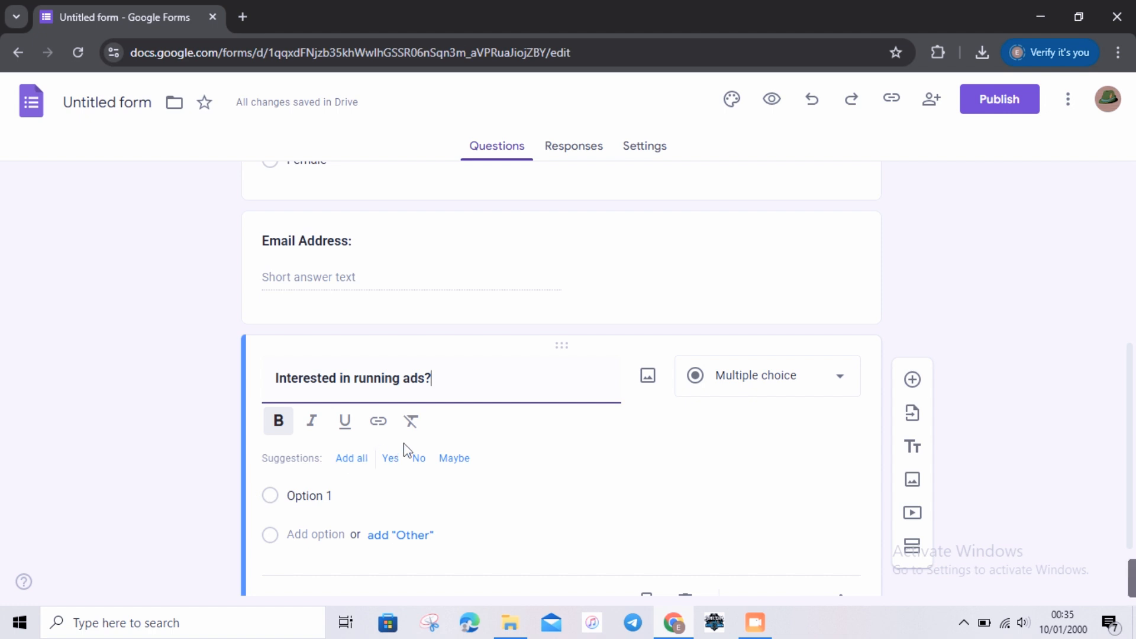
Add the suggested options "Yes" and "No" to the running ads question, keeping its type as Multiple choice
left_click(391, 458)
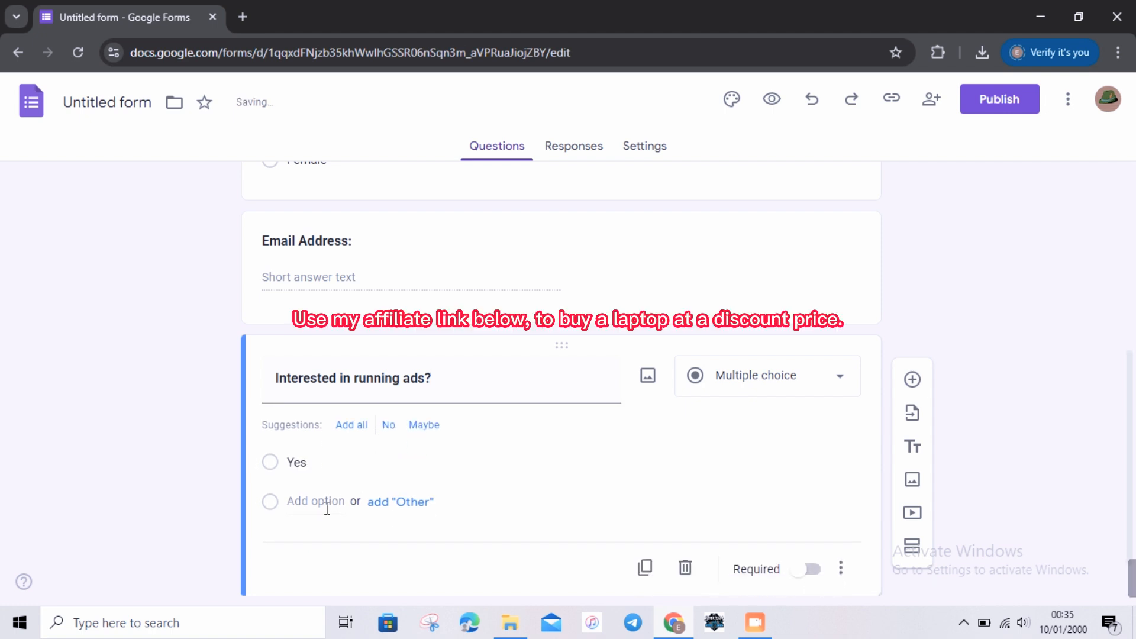
left_click(389, 424)
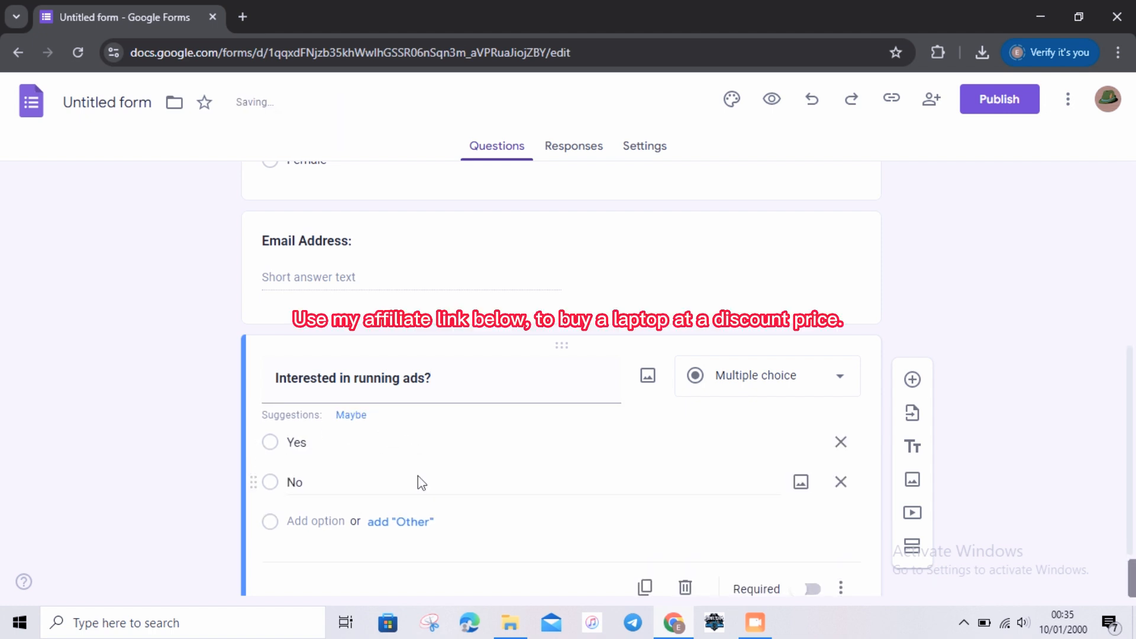
left_click(781, 395)
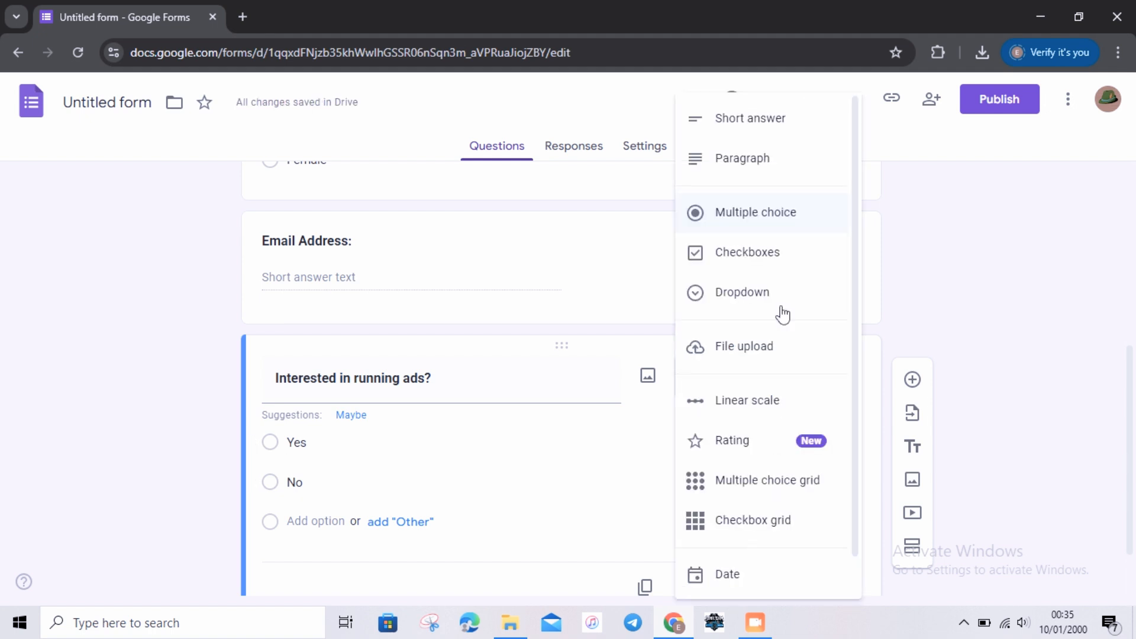
left_click(748, 224)
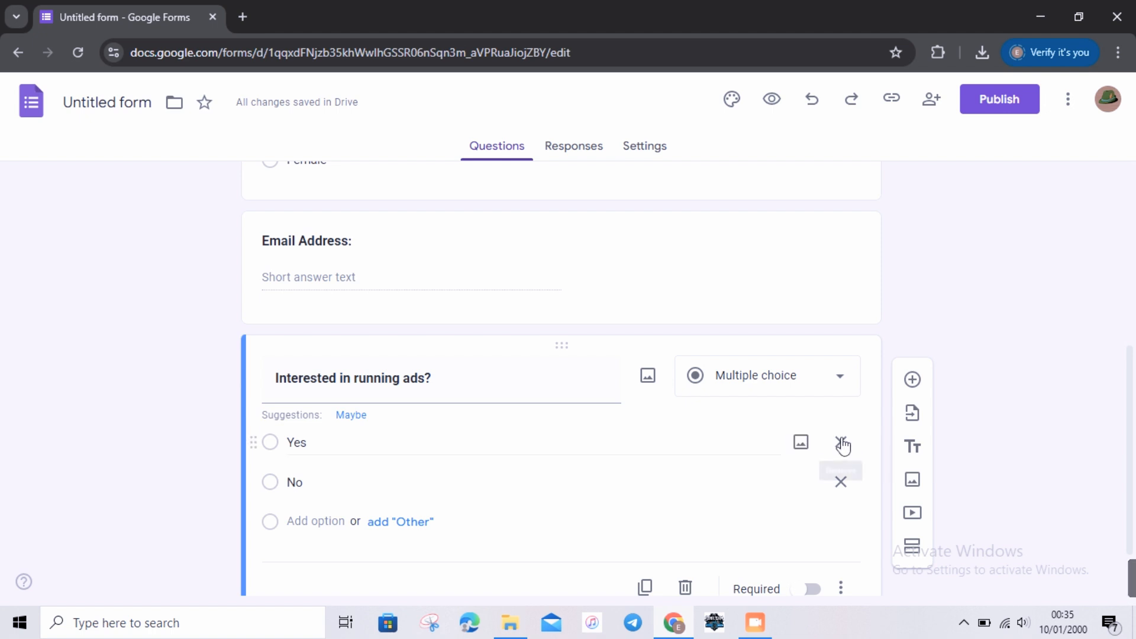
Add a question with the bold text "Phone No:" below the ads question and set its type to Short answer
left_click(912, 379)
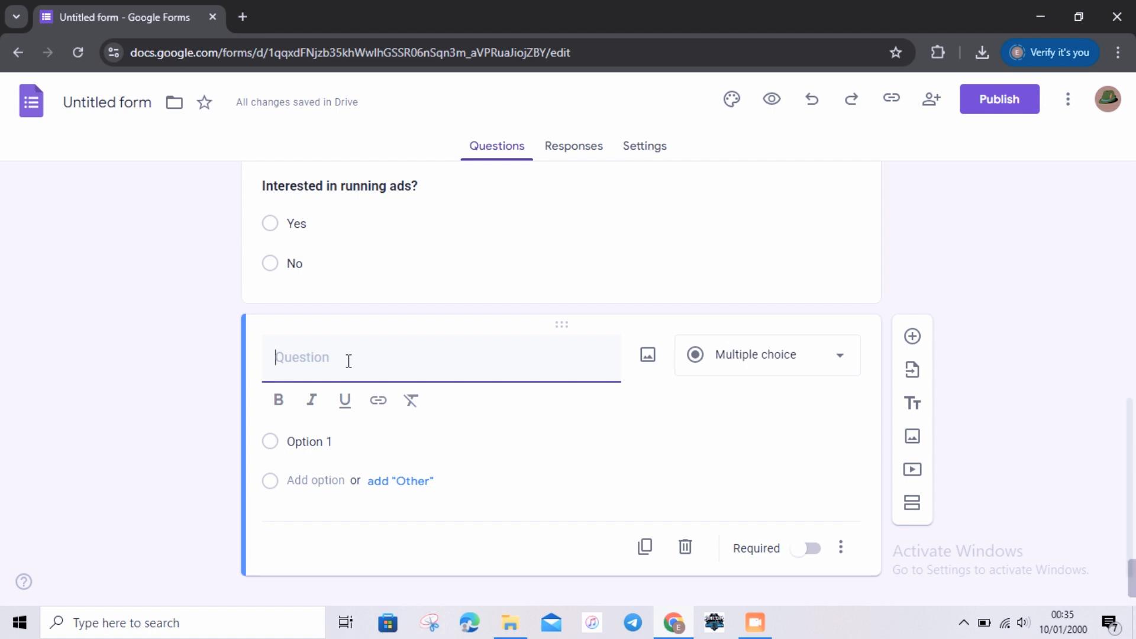
type("Phone")
key("BackSpace")
key("BackSpace")
key("BackSpace")
key("BackSpace")
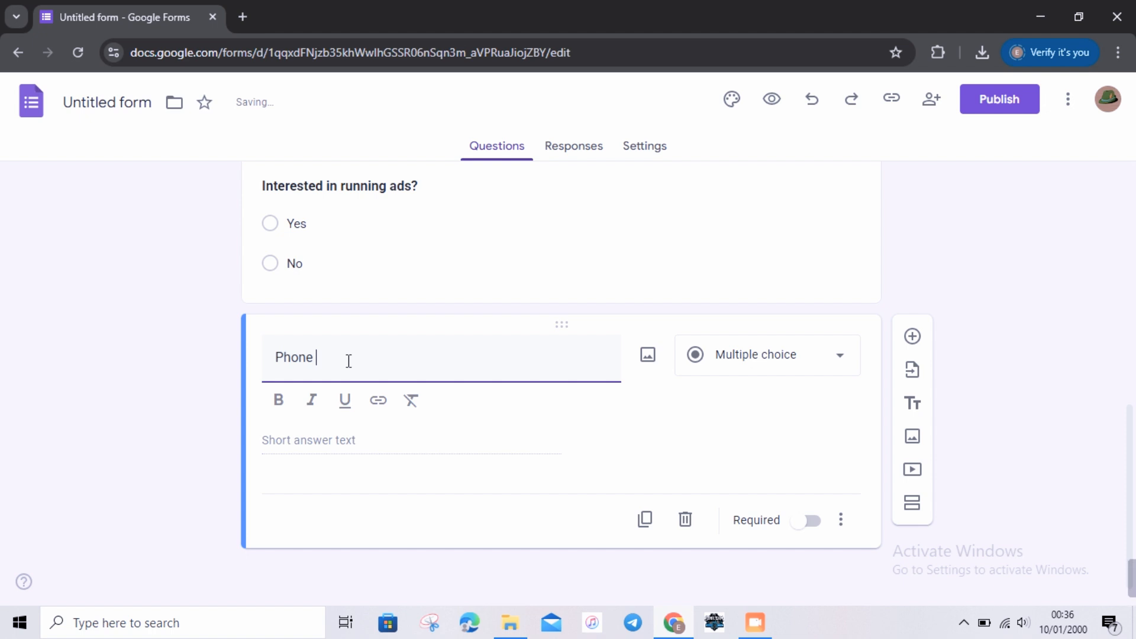
type("No:")
left_click_drag(349, 361, 261, 388)
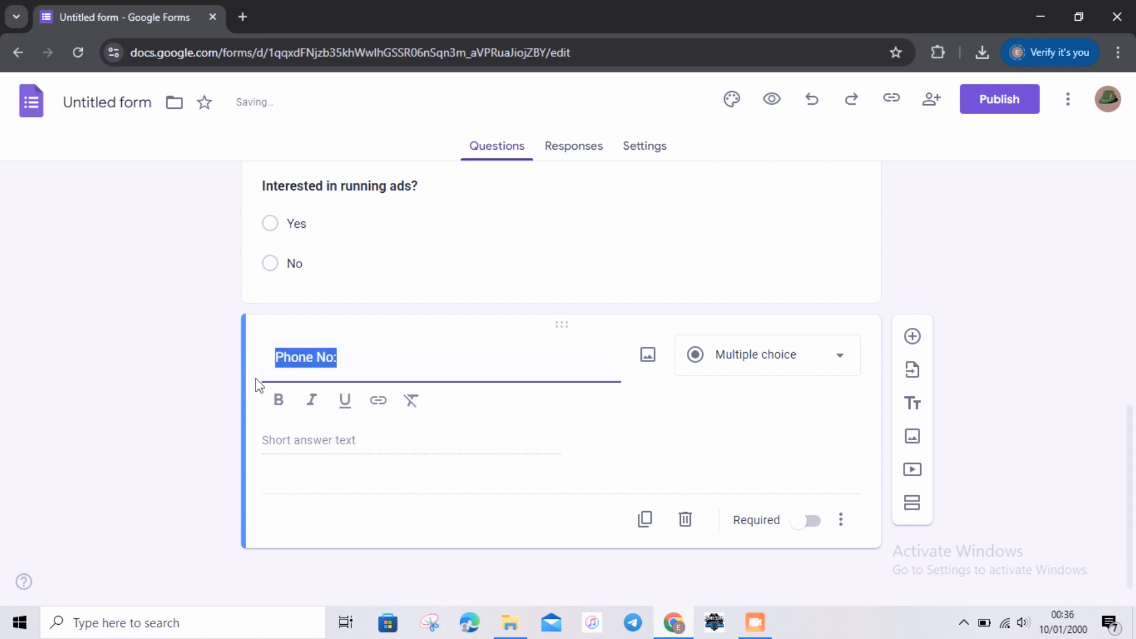
left_click(278, 400)
left_click(718, 360)
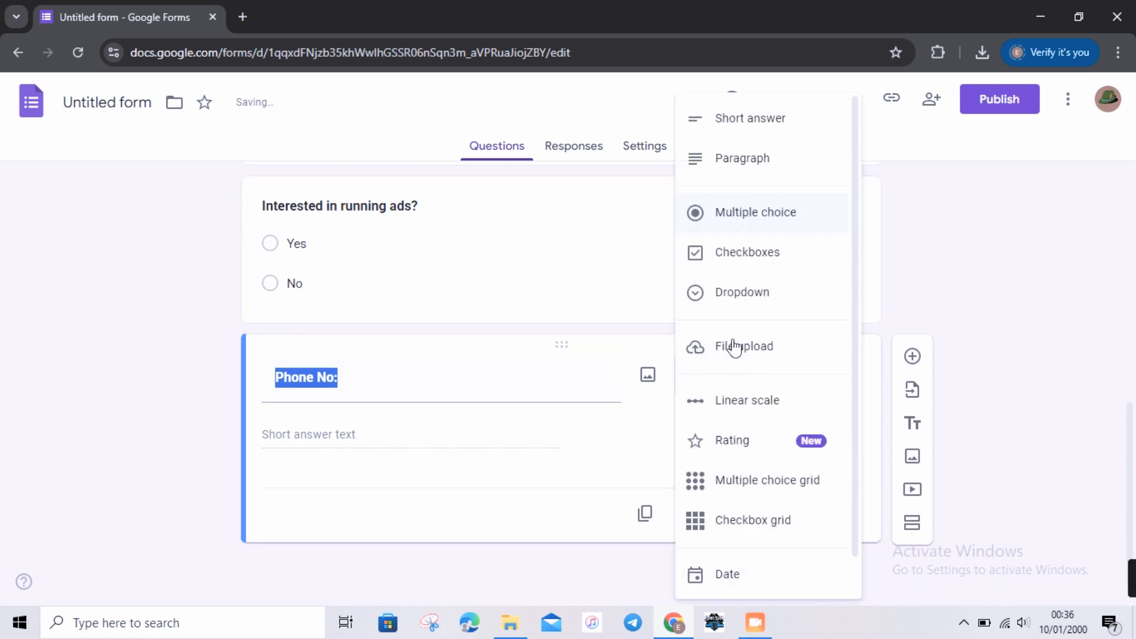
left_click(752, 131)
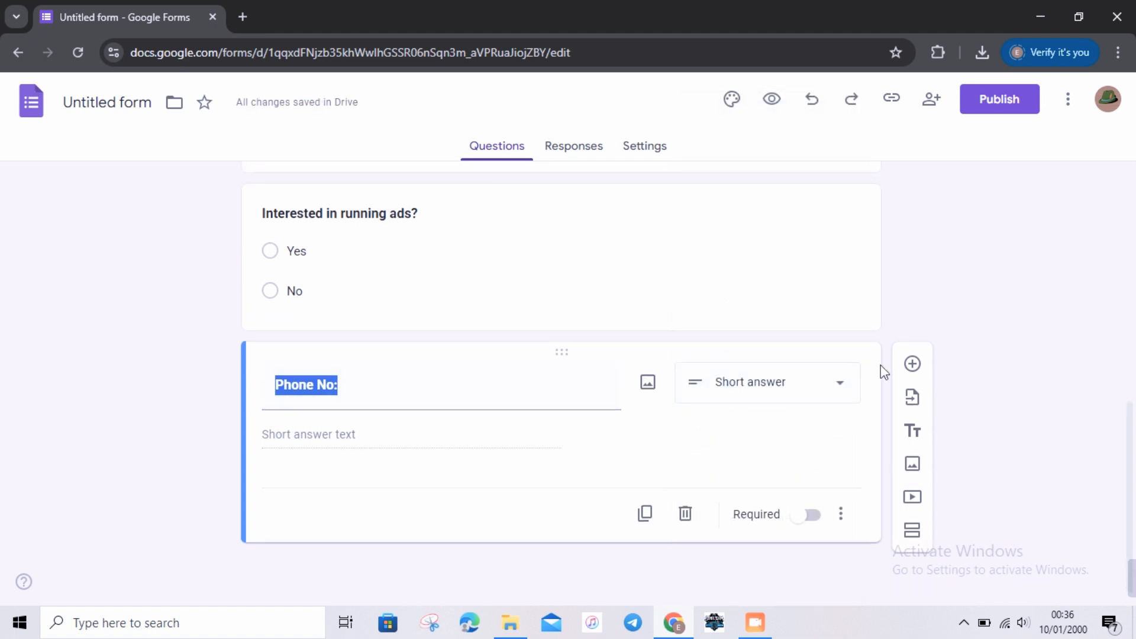
Add a question below Phone No with the bold text "Full Address:"
left_click(913, 364)
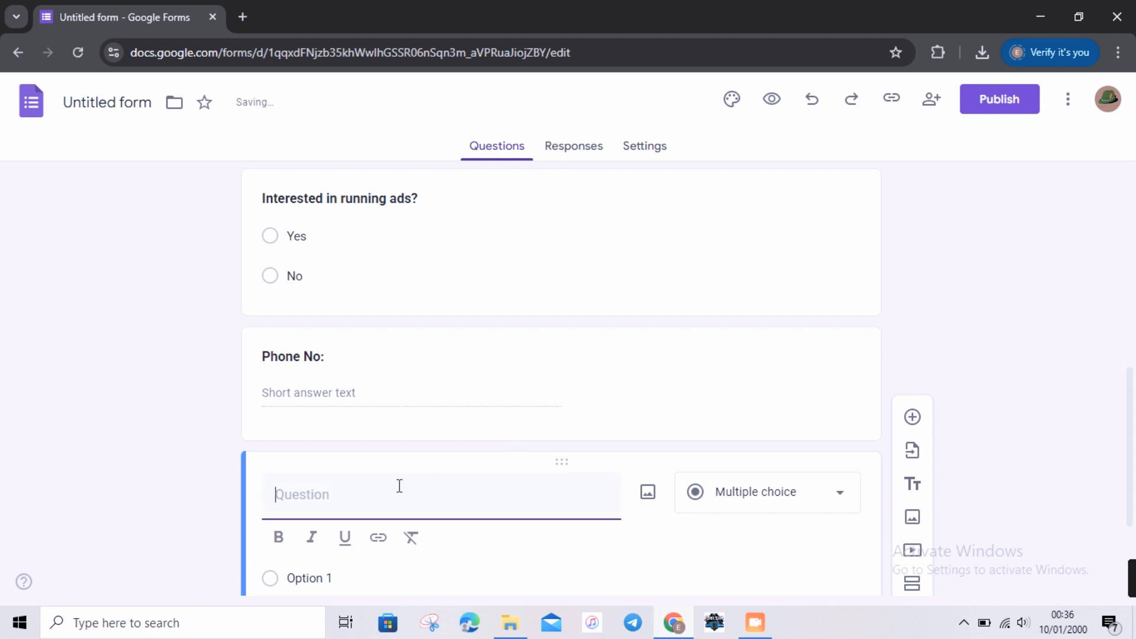
type("F")
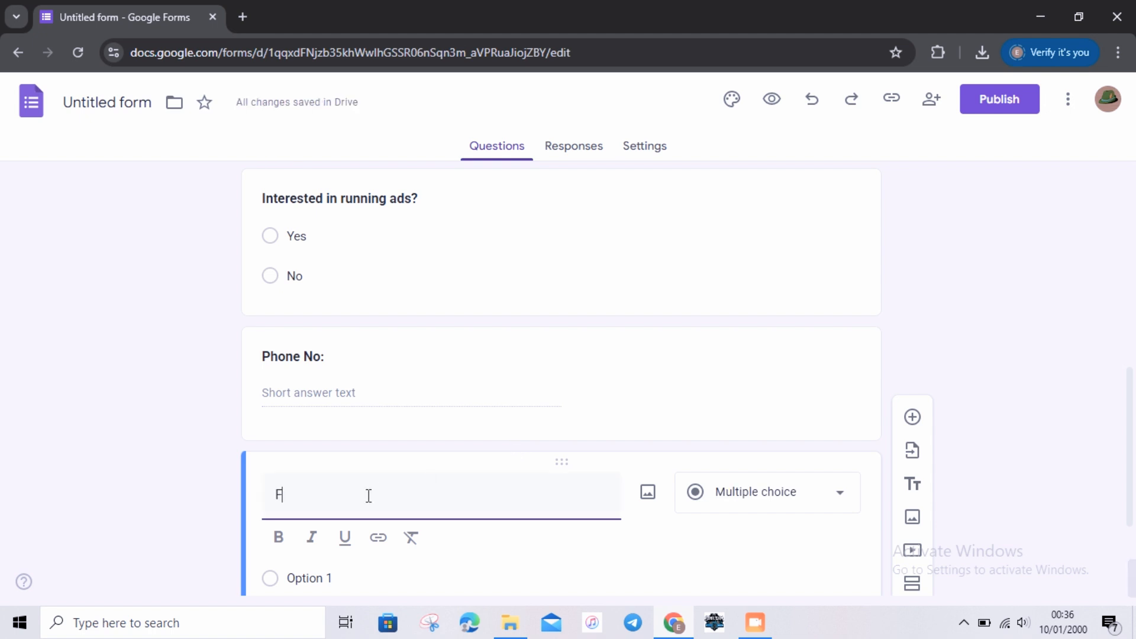
type("ull Ad")
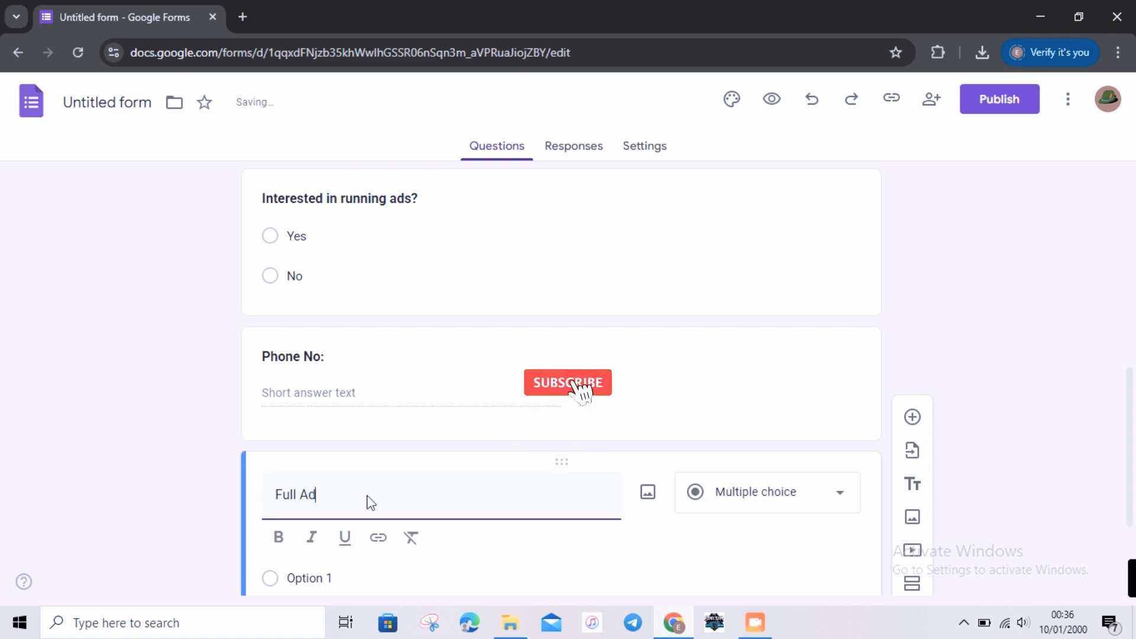
type("dress:")
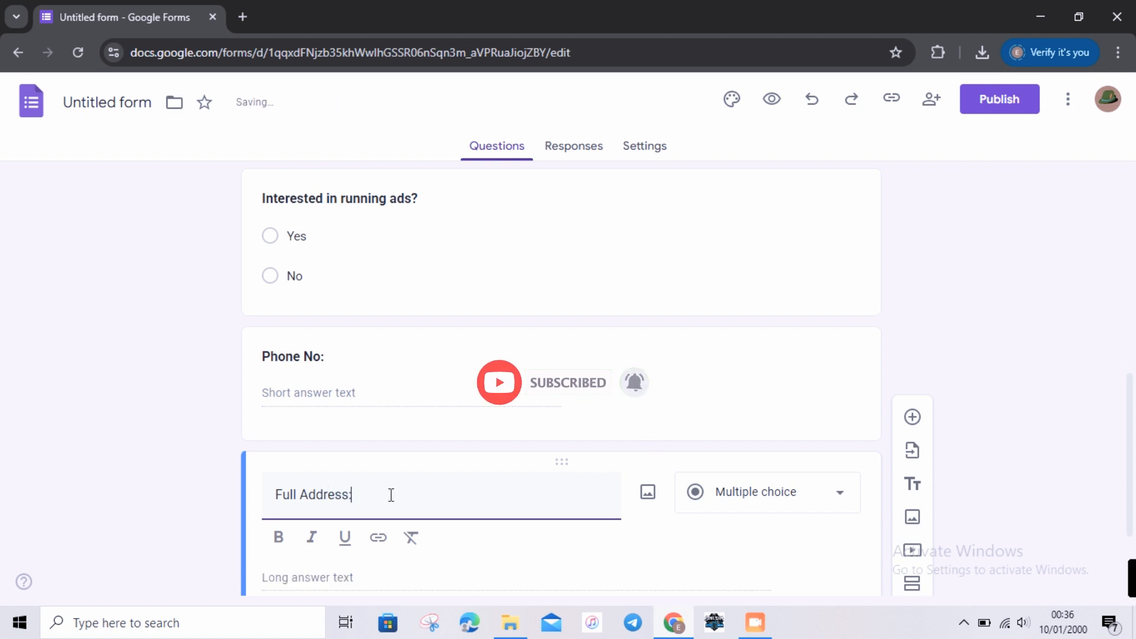
left_click_drag(390, 495, 275, 495)
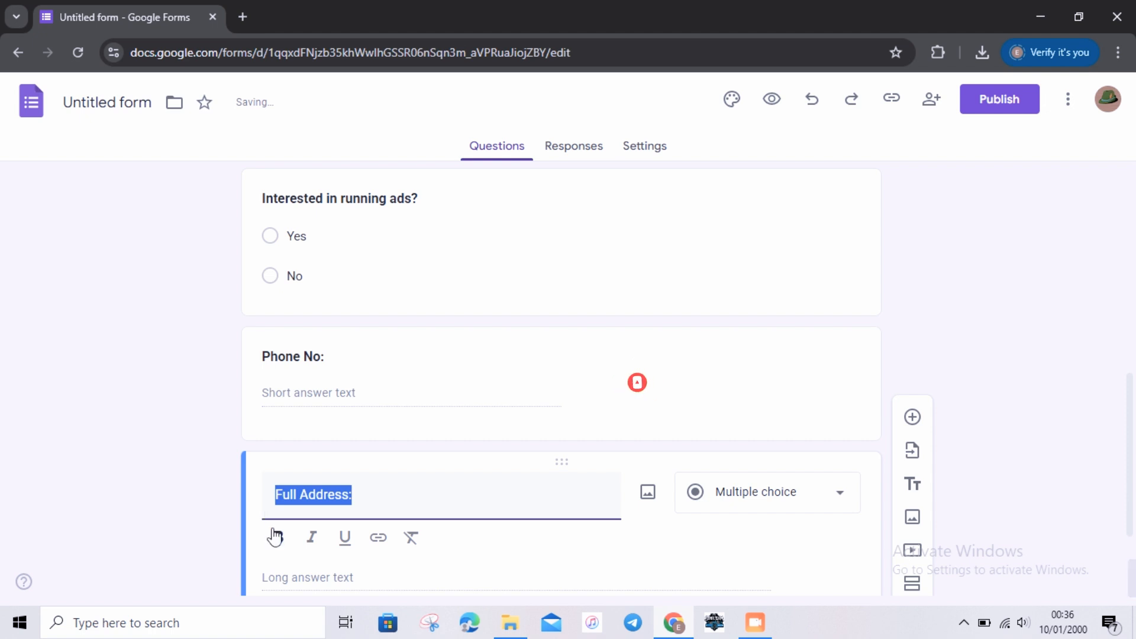
left_click(279, 537)
left_click(460, 499)
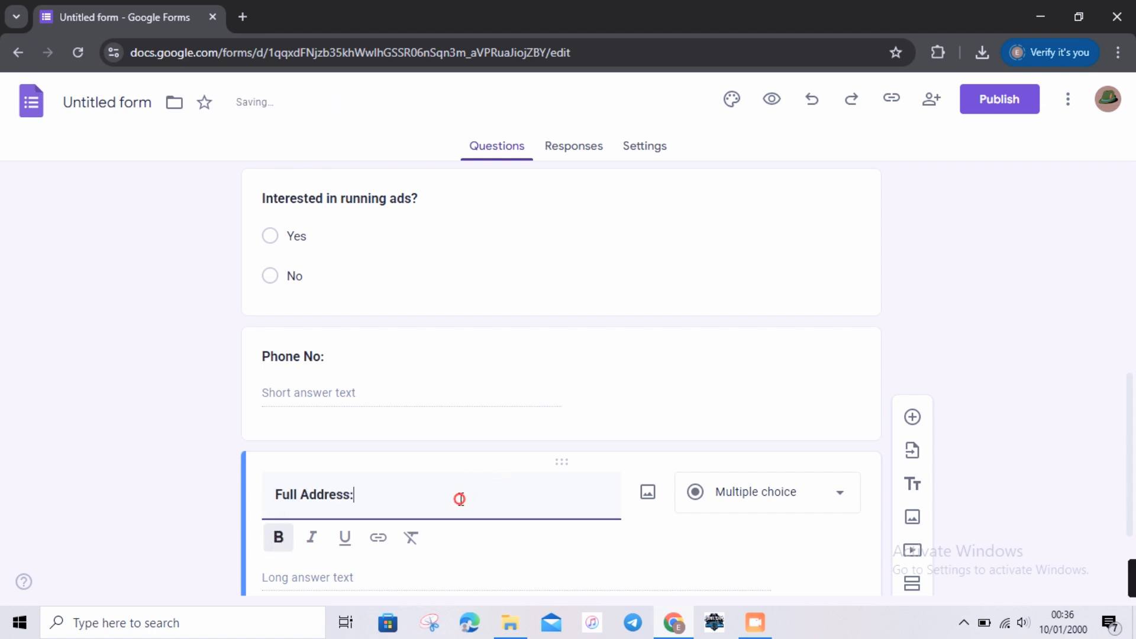
Set the Full Address question's type to Short answer
left_click(730, 496)
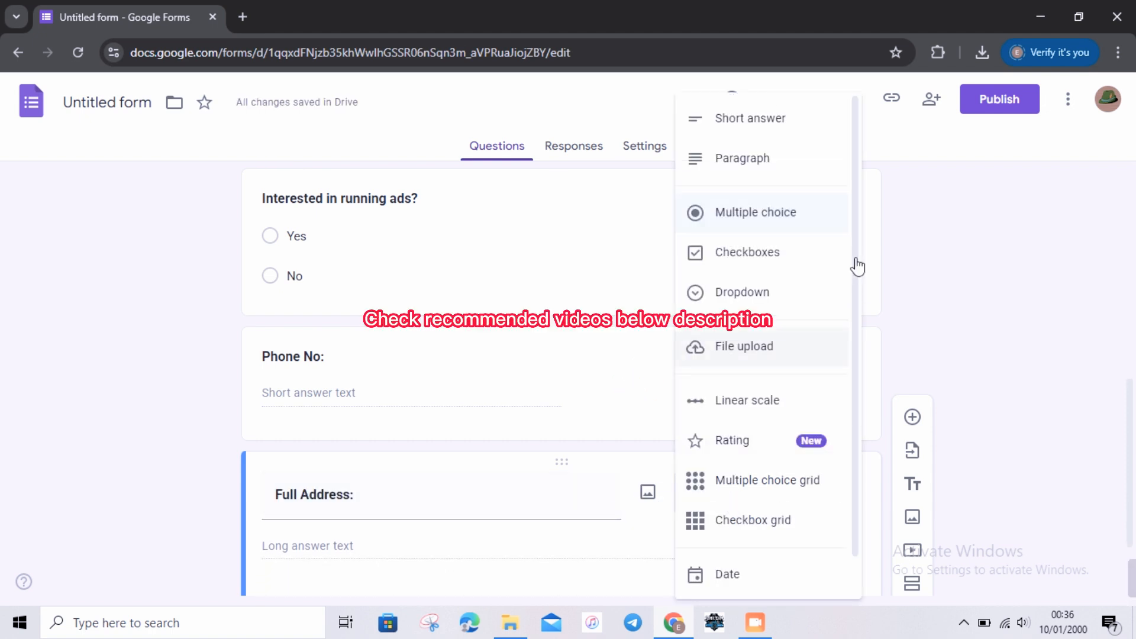
left_click(762, 136)
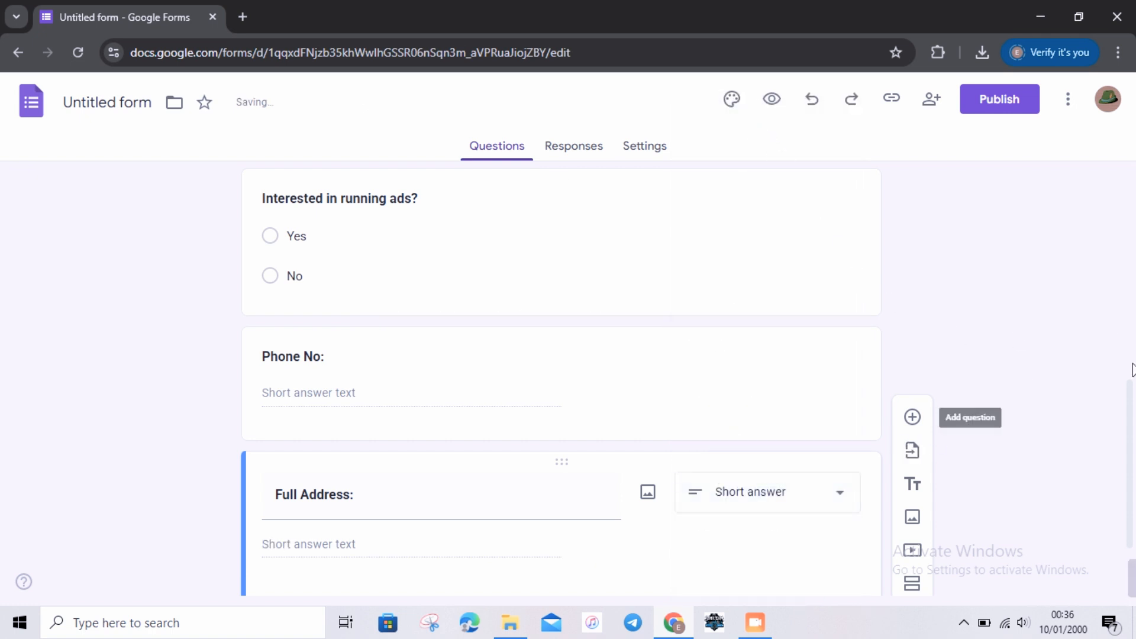
Add a question below Full Address with the text "Upload CV"
scroll(1132, 473, "down", 2)
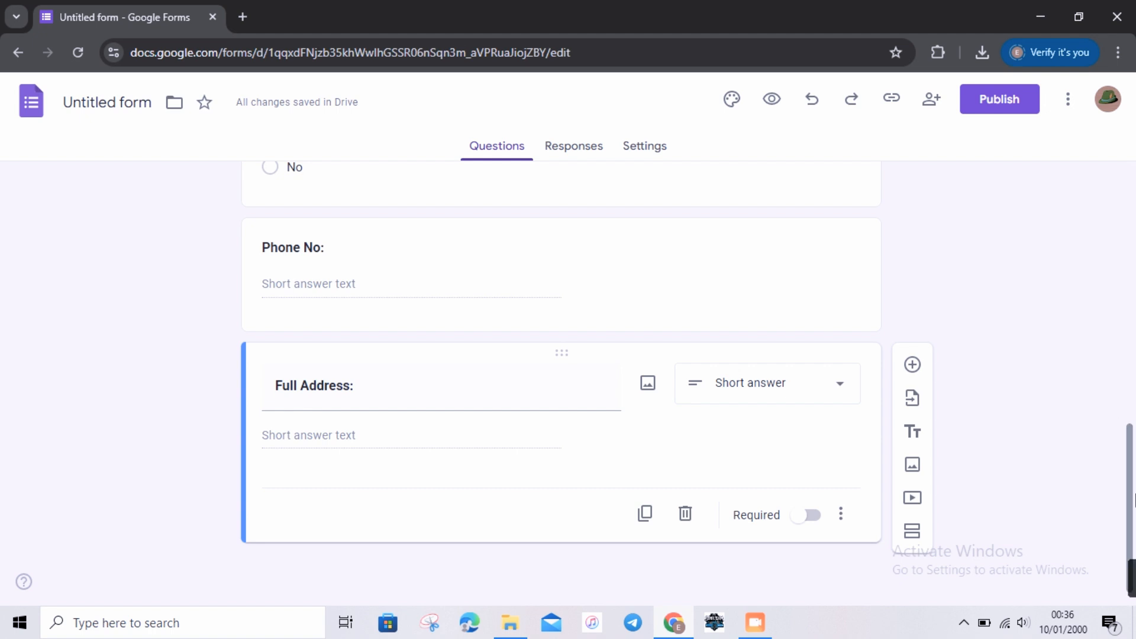
left_click(911, 363)
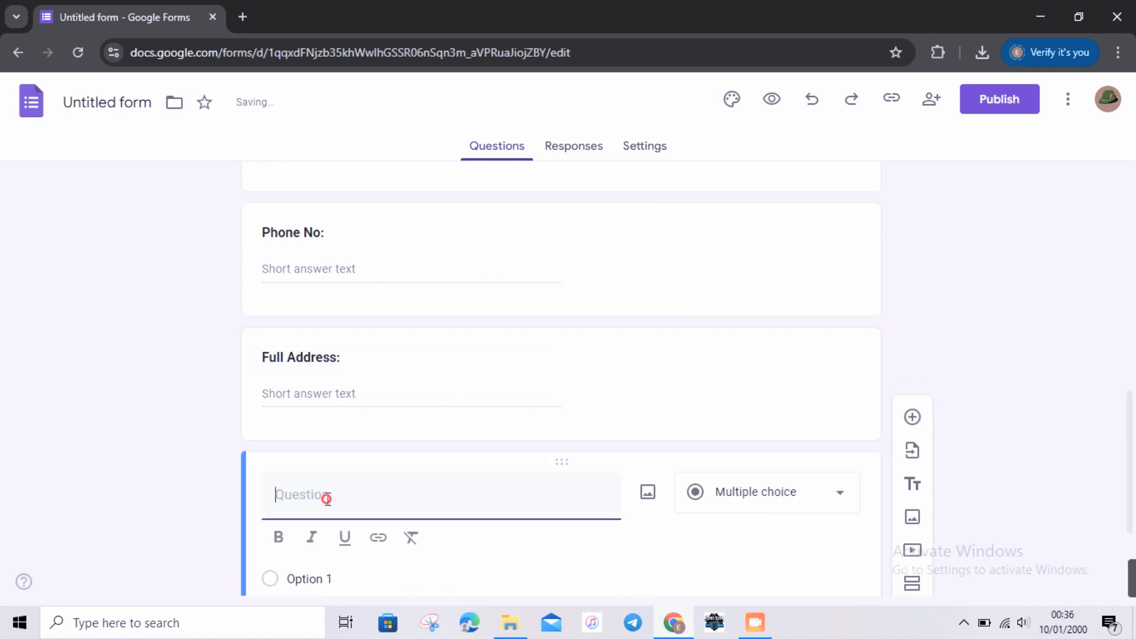
type("Upl")
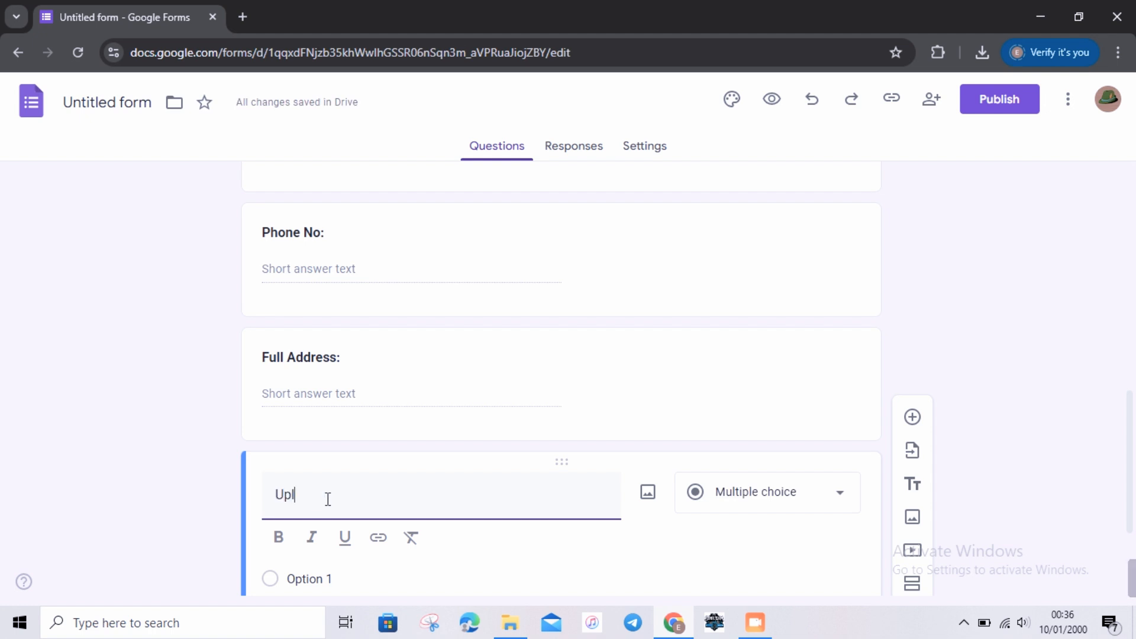
type("oad CV")
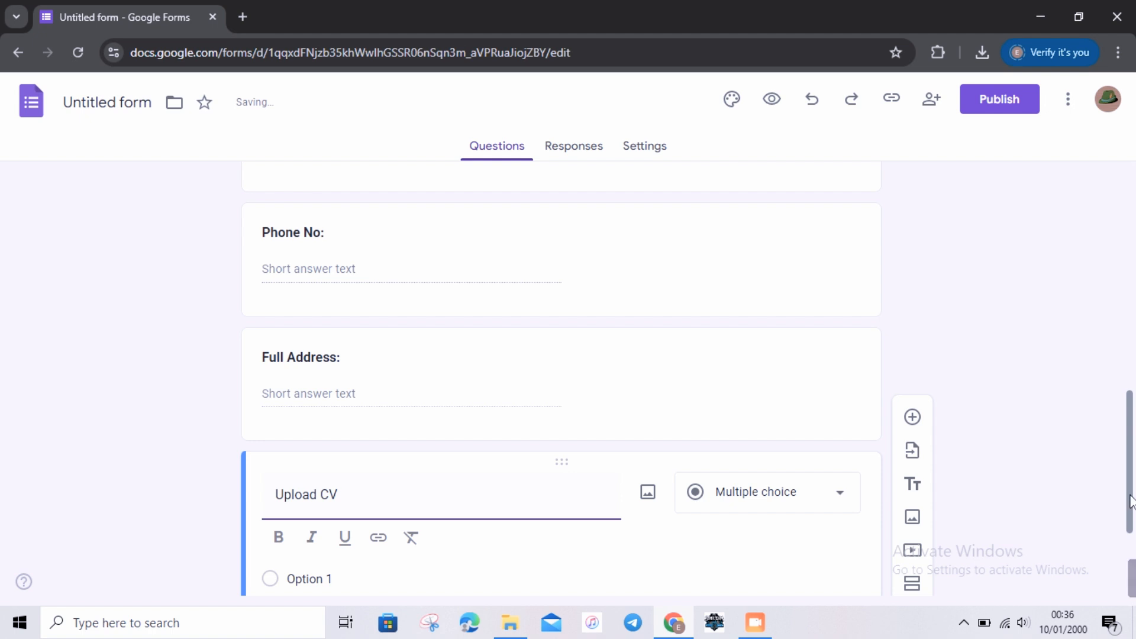
Change the Upload CV question to File upload, allowing respondents to upload files to Drive, and make its text bold
scroll(1127, 500, "down", 3)
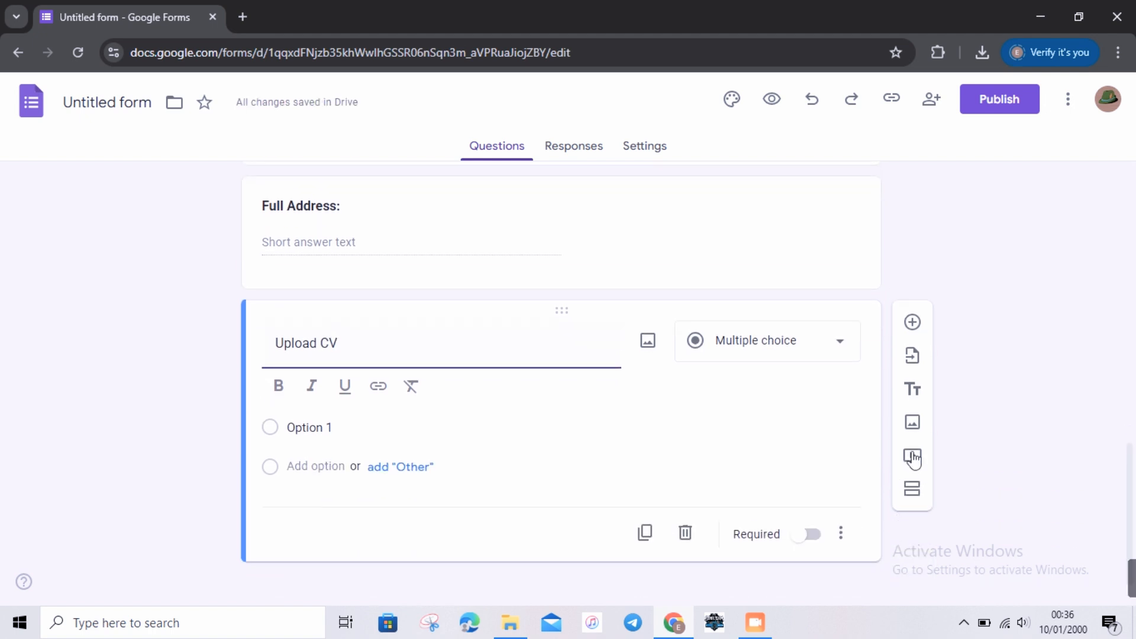
left_click(801, 355)
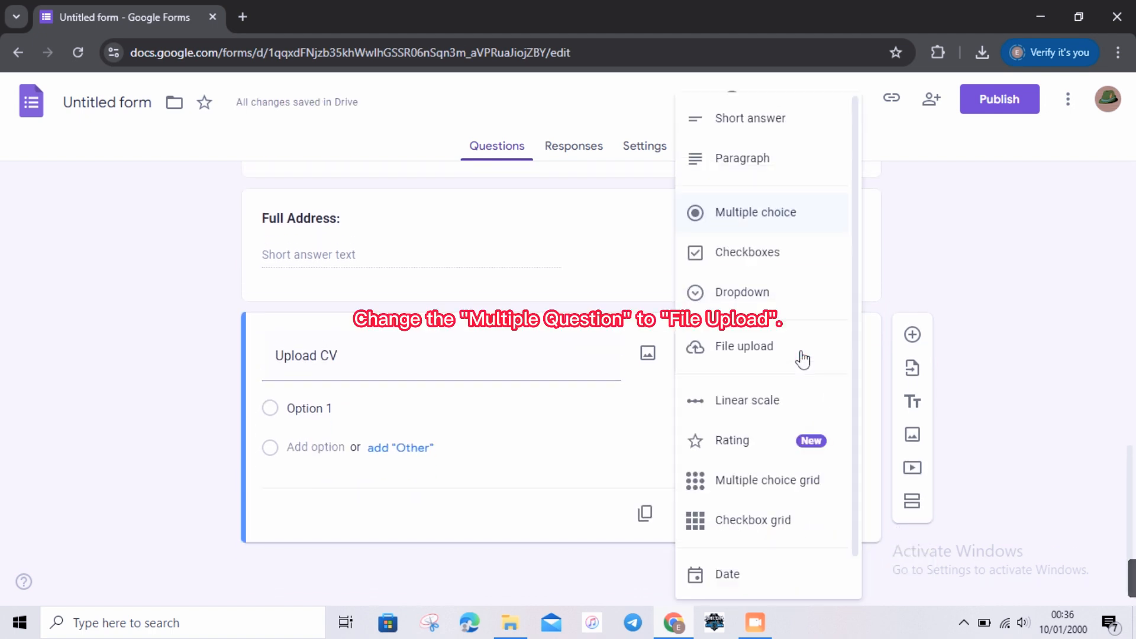
left_click(716, 361)
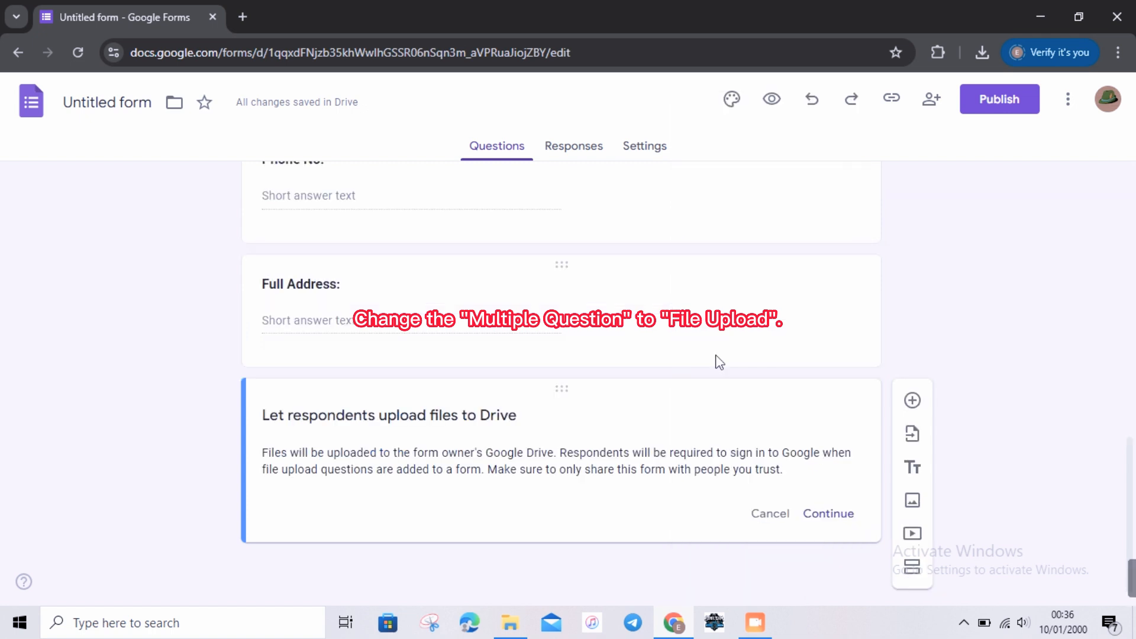
left_click(828, 513)
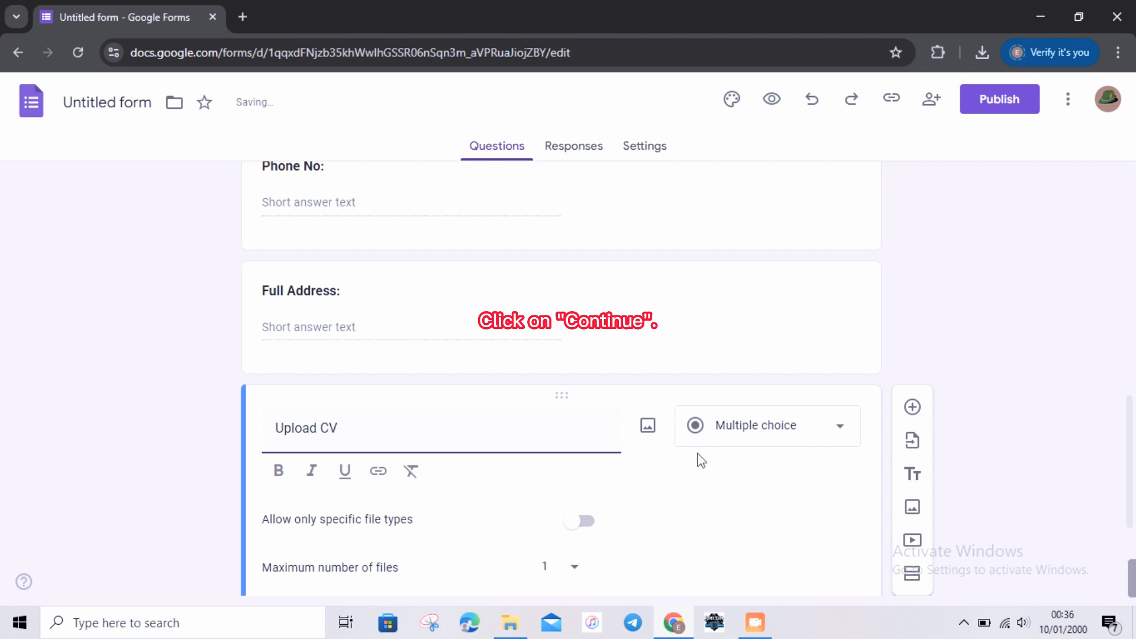
left_click_drag(357, 436, 252, 449)
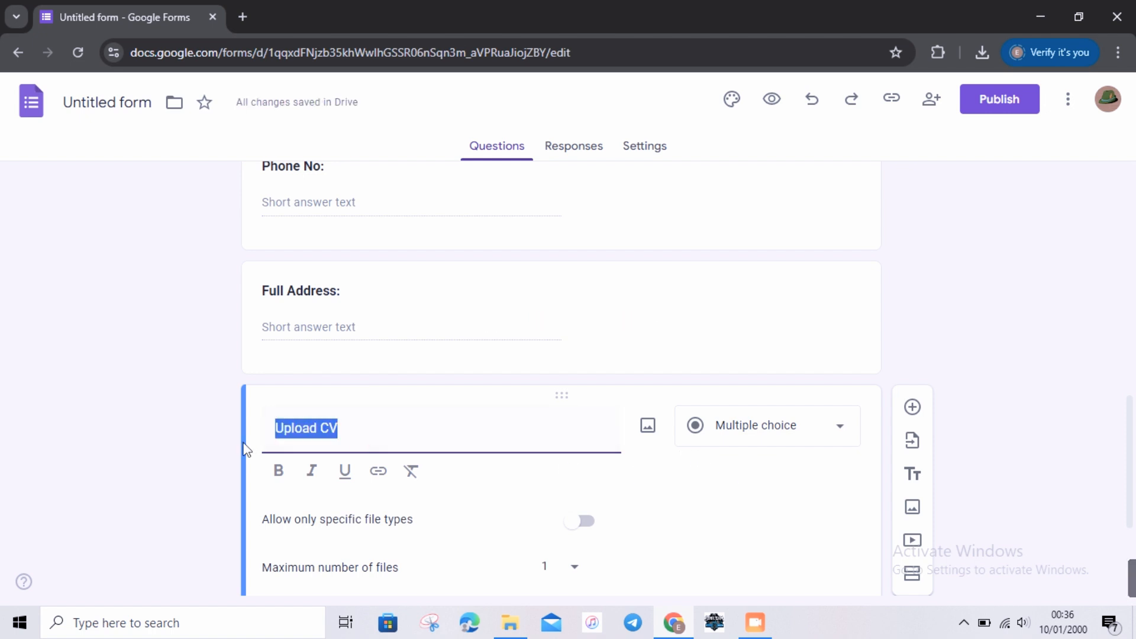
left_click(273, 471)
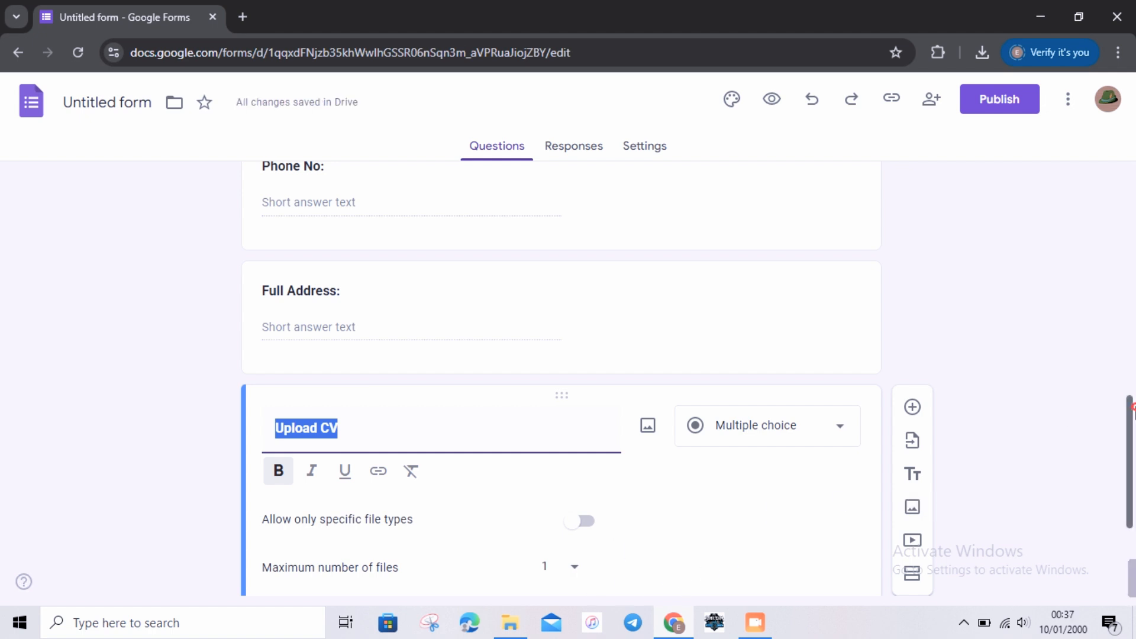
Keep the Upload CV question's maximum number of files at 1 and set its maximum file size to 1 GB
scroll(852, 475, "down", 2)
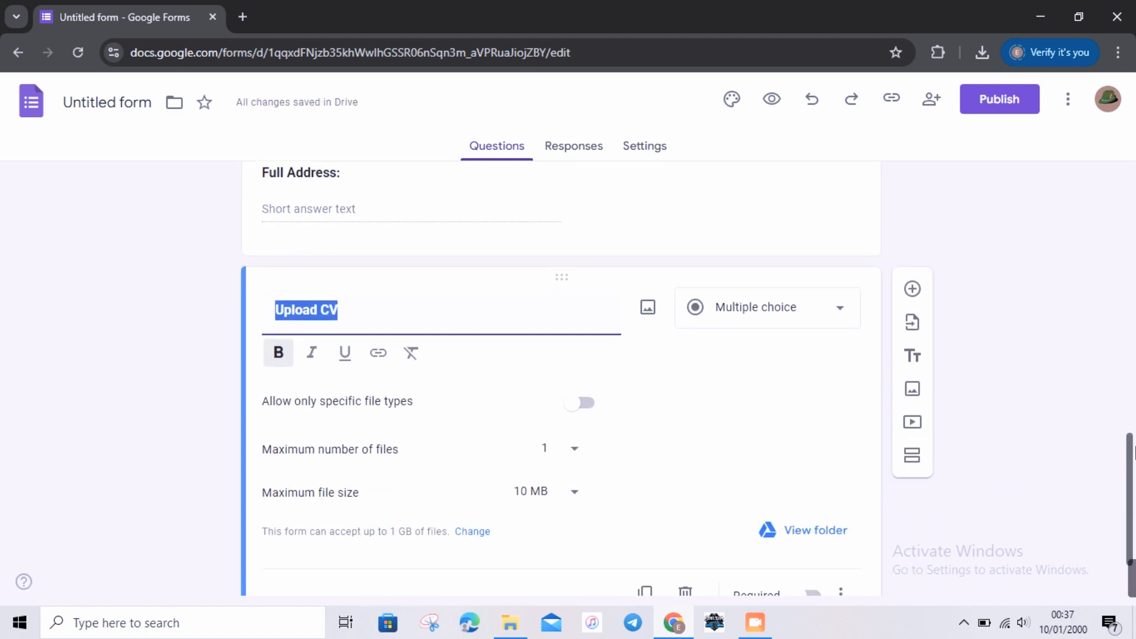
left_click(569, 441)
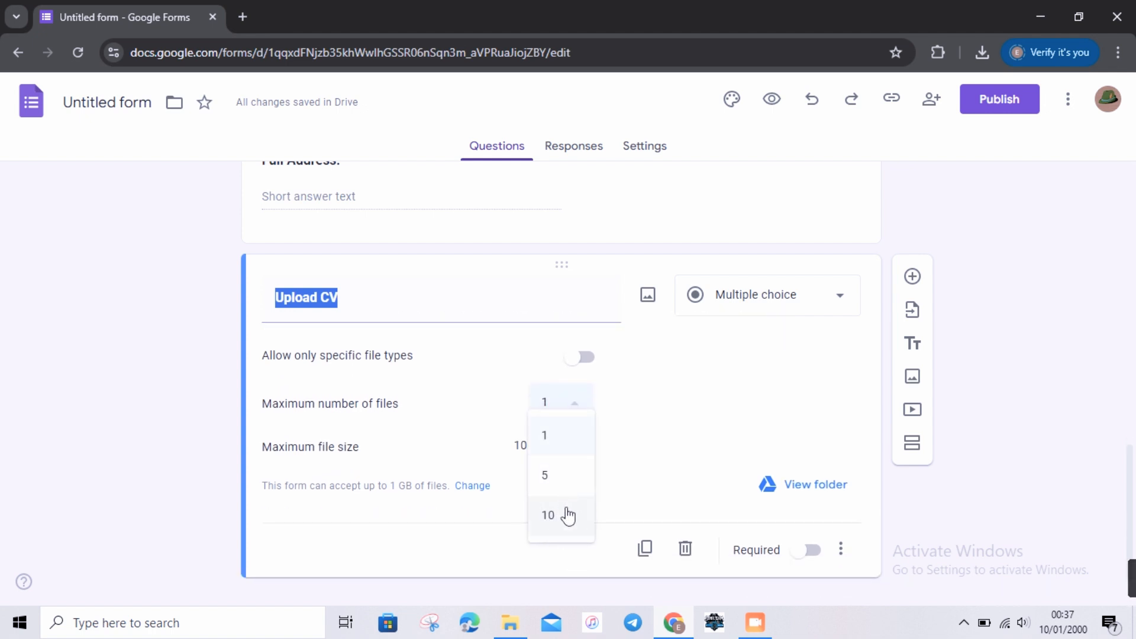
left_click(549, 435)
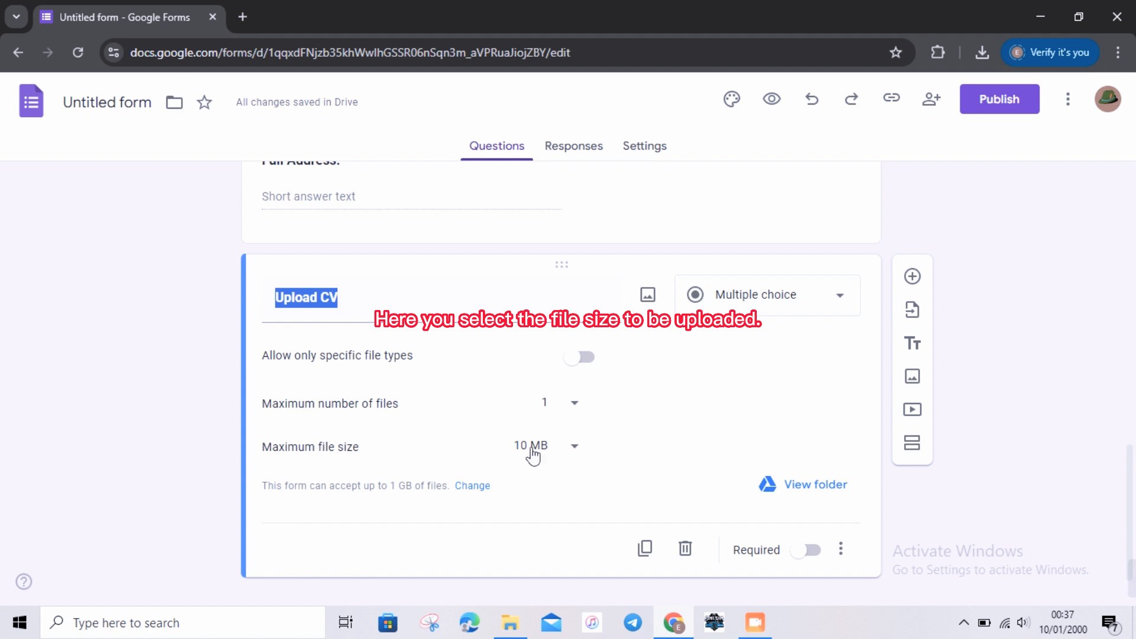
left_click(532, 453)
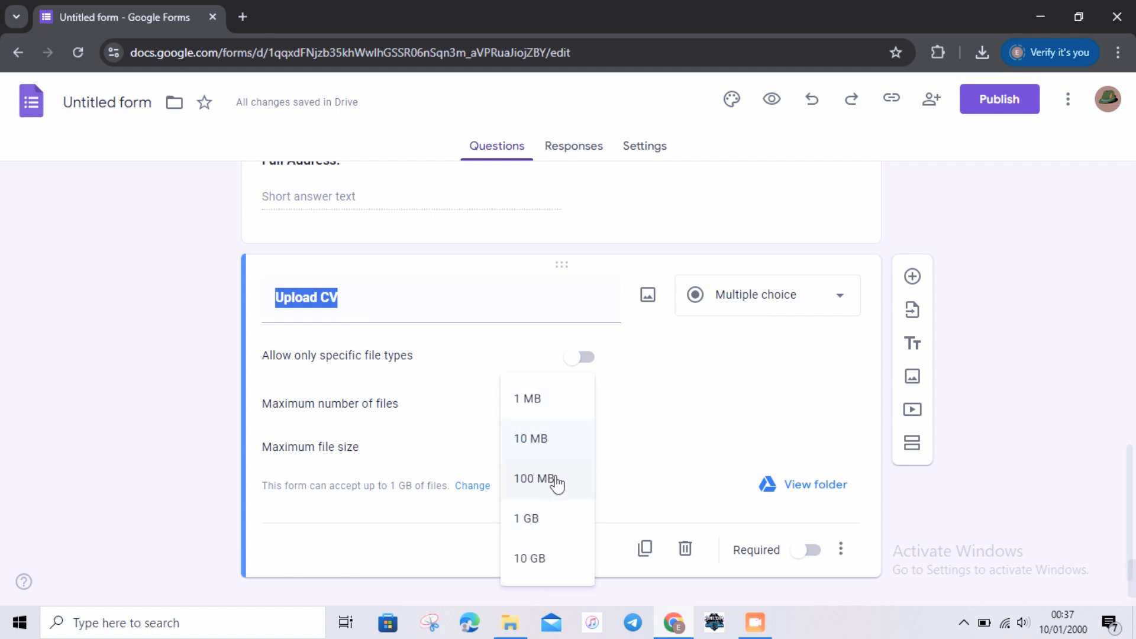
left_click(533, 519)
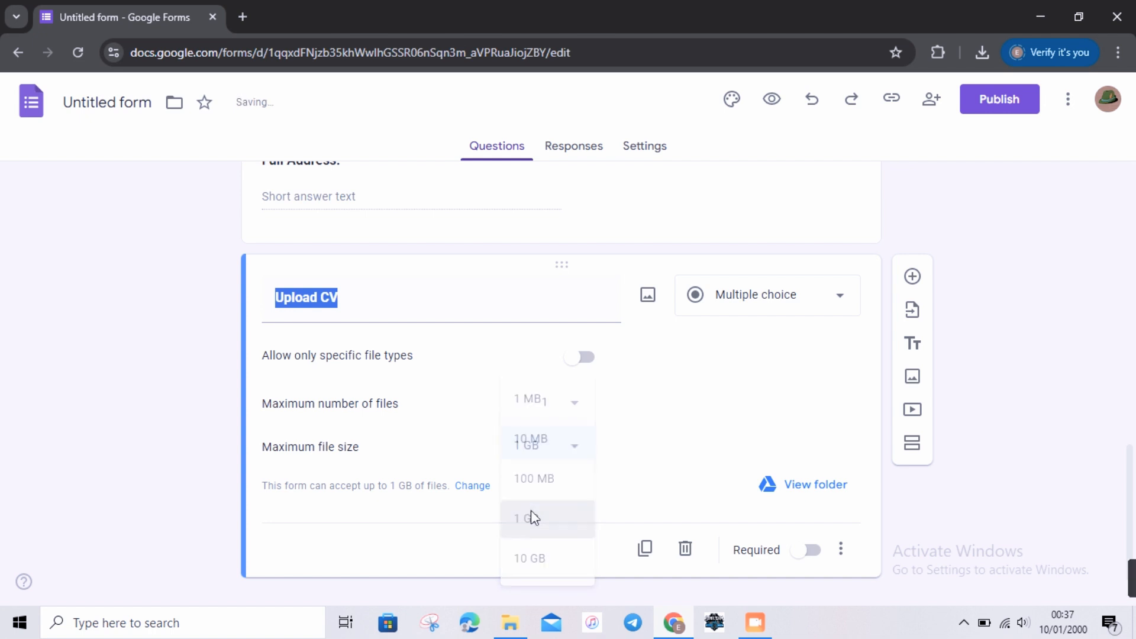
left_click(629, 465)
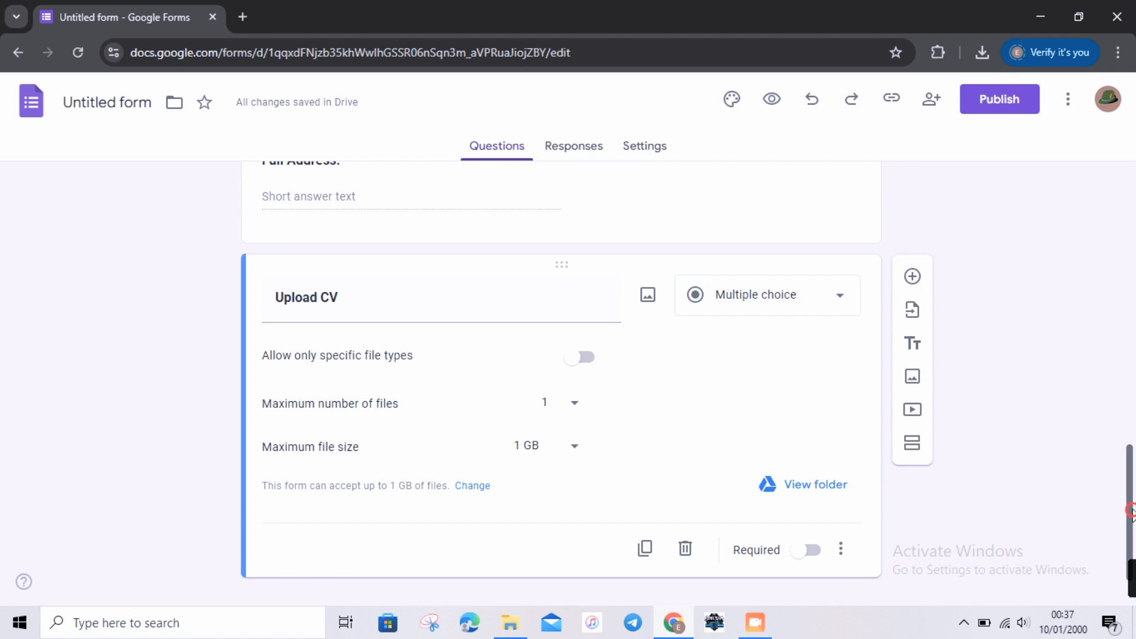
Move the "Interested in running ads?" question to the start of the form, directly above Full Name
left_click_drag(1132, 514, 1128, 155)
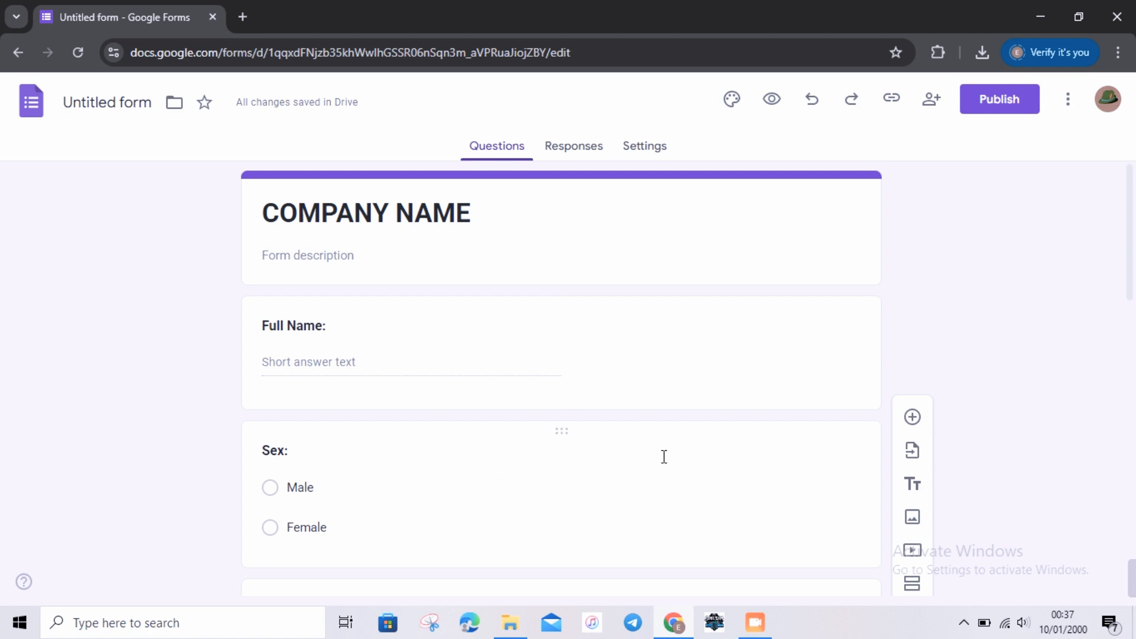
left_click_drag(1130, 283, 1133, 365)
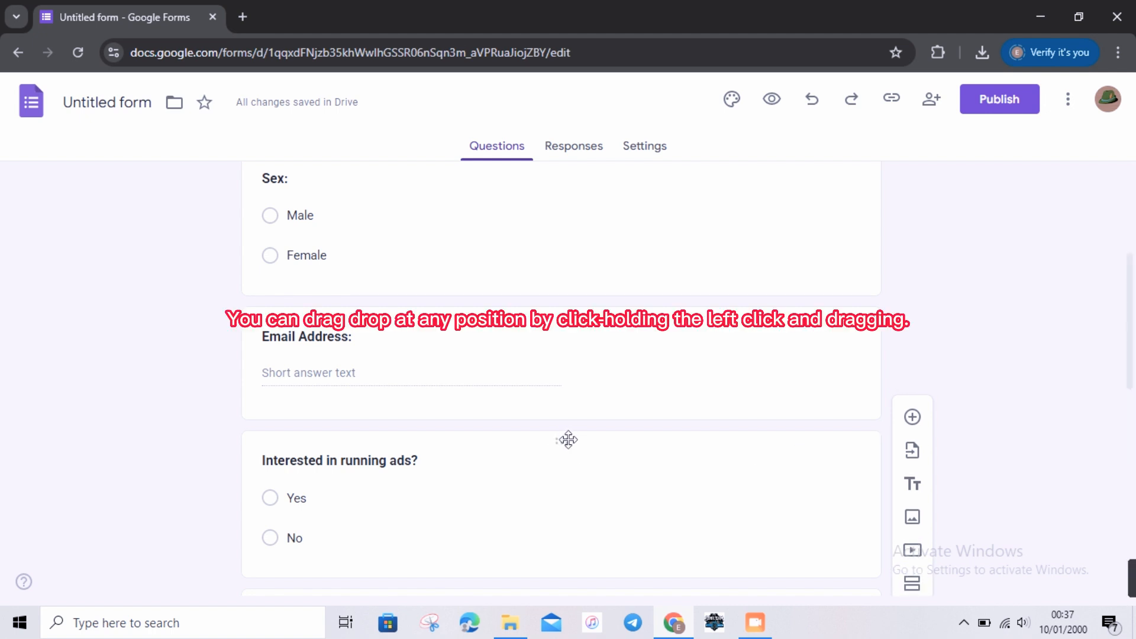
left_click_drag(568, 439, 545, 316)
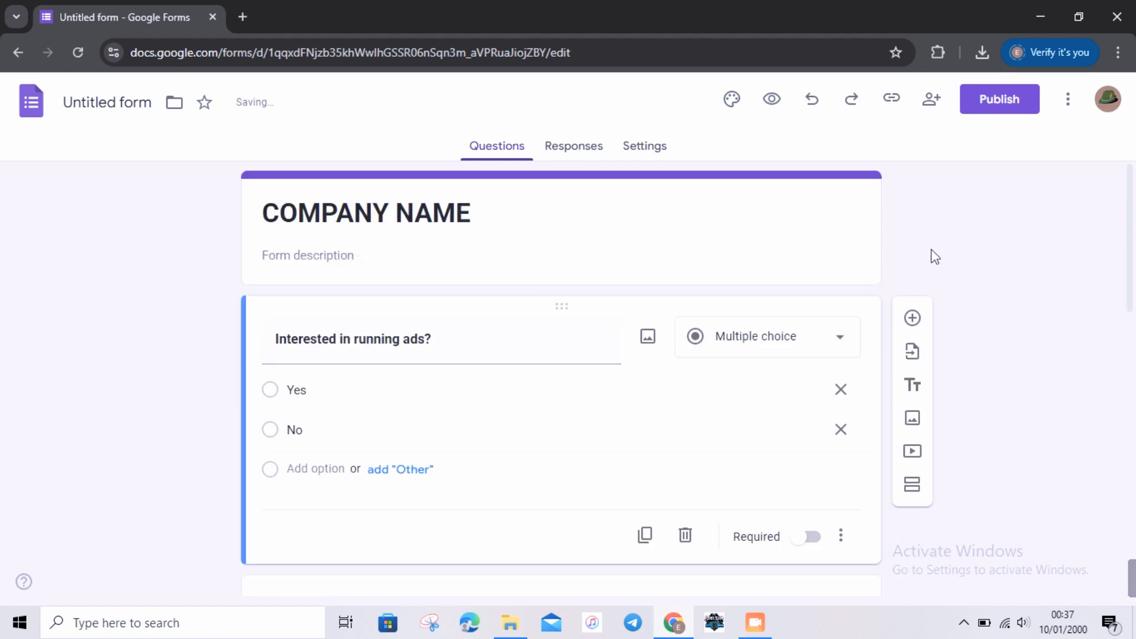
Publish the form for anyone with the link and dismiss the response management tip
left_click(999, 99)
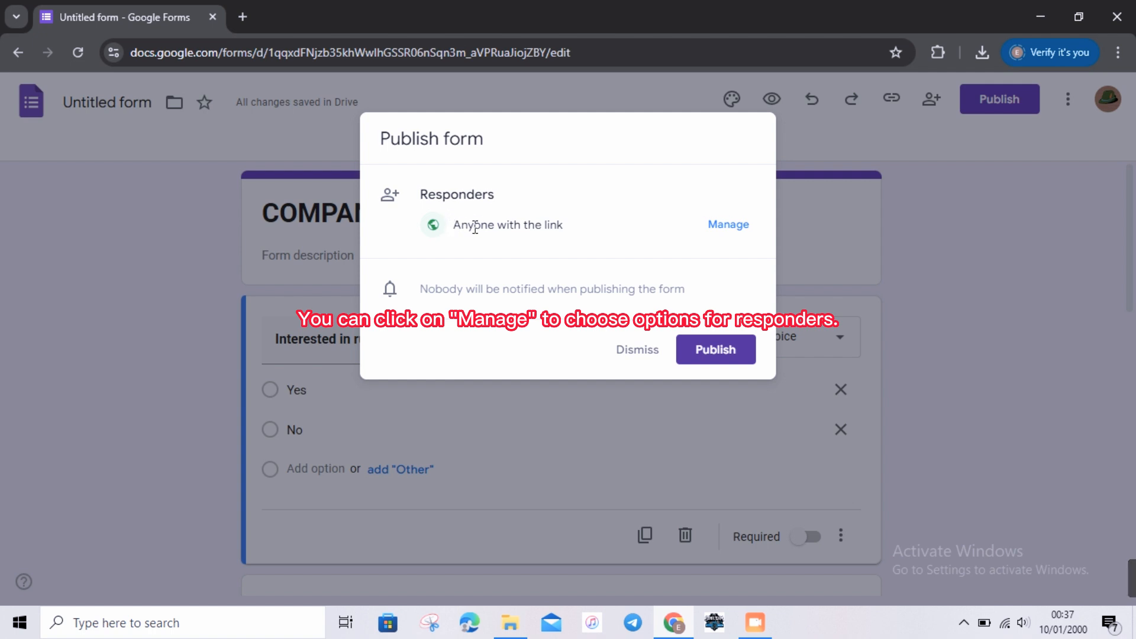
left_click_drag(452, 229, 567, 228)
left_click(574, 223)
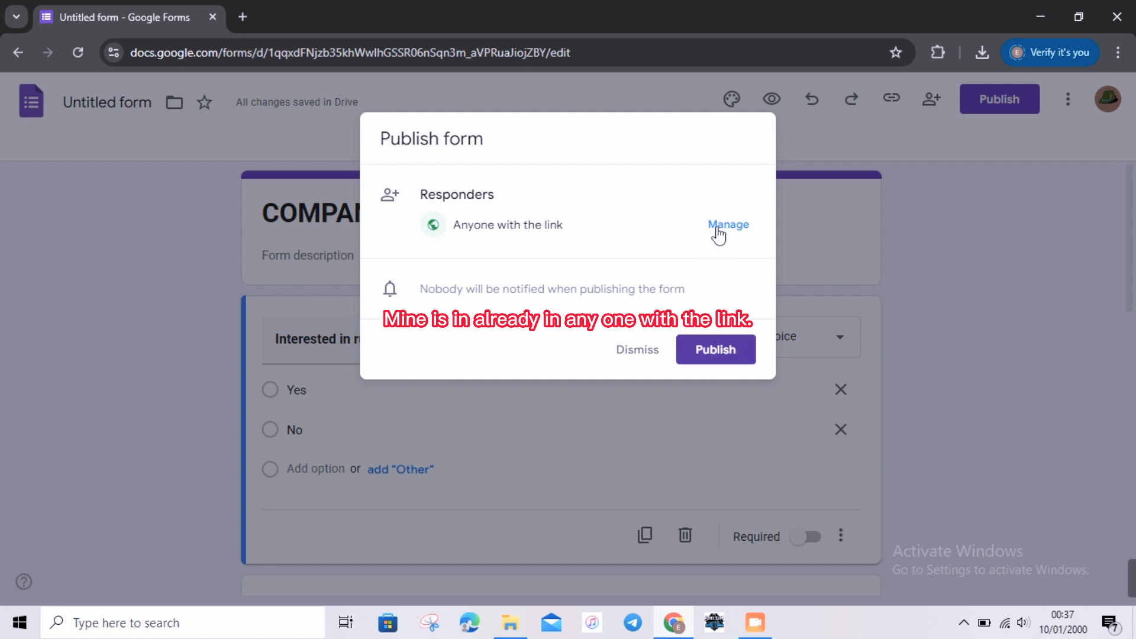
left_click(704, 355)
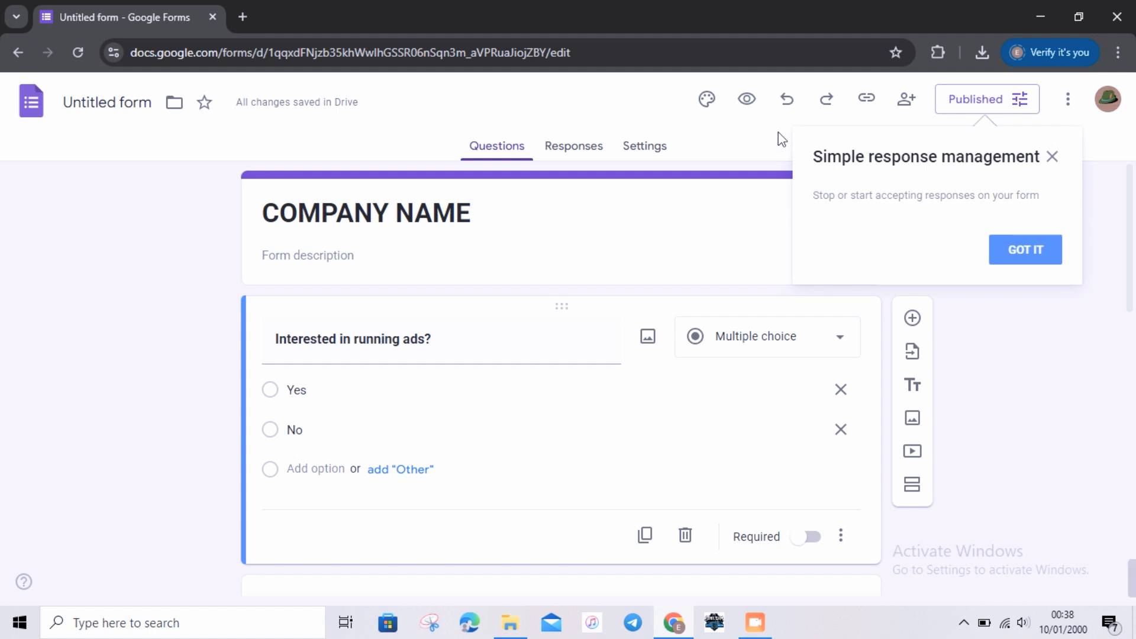
left_click(1021, 249)
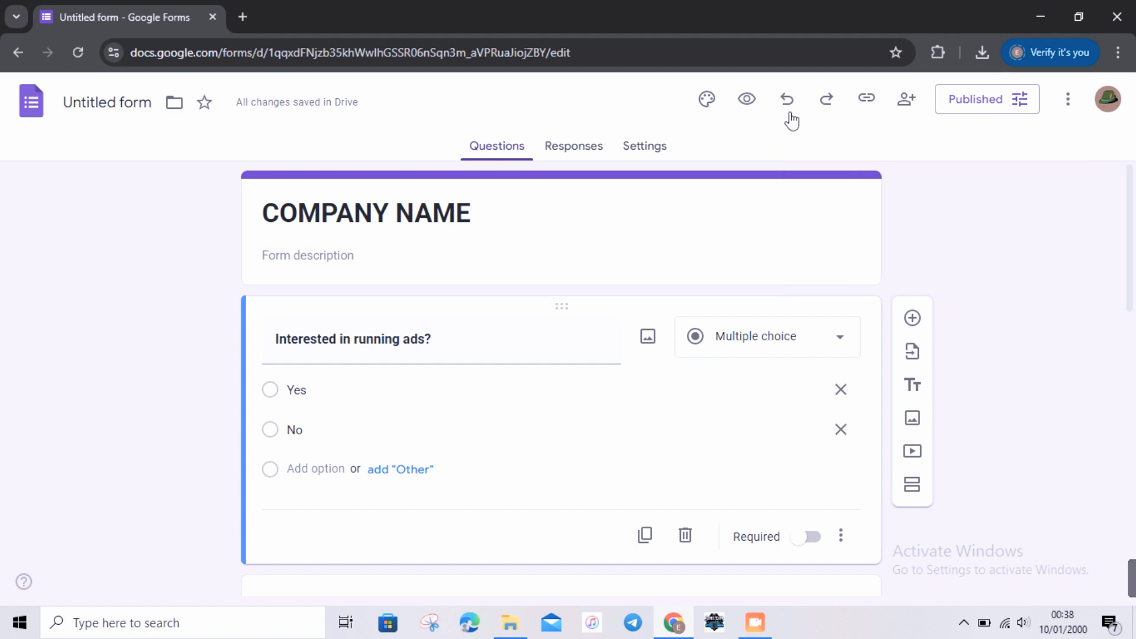
Preview the published form and look through all its questions down to the submit area
left_click(747, 98)
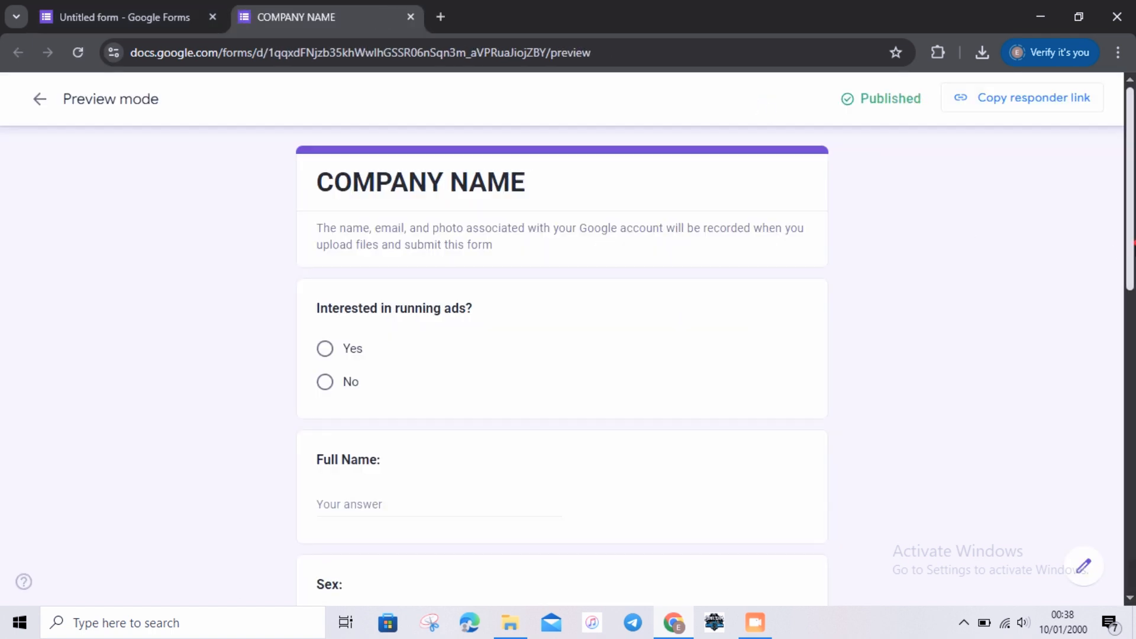
scroll(562, 355, "down", 2)
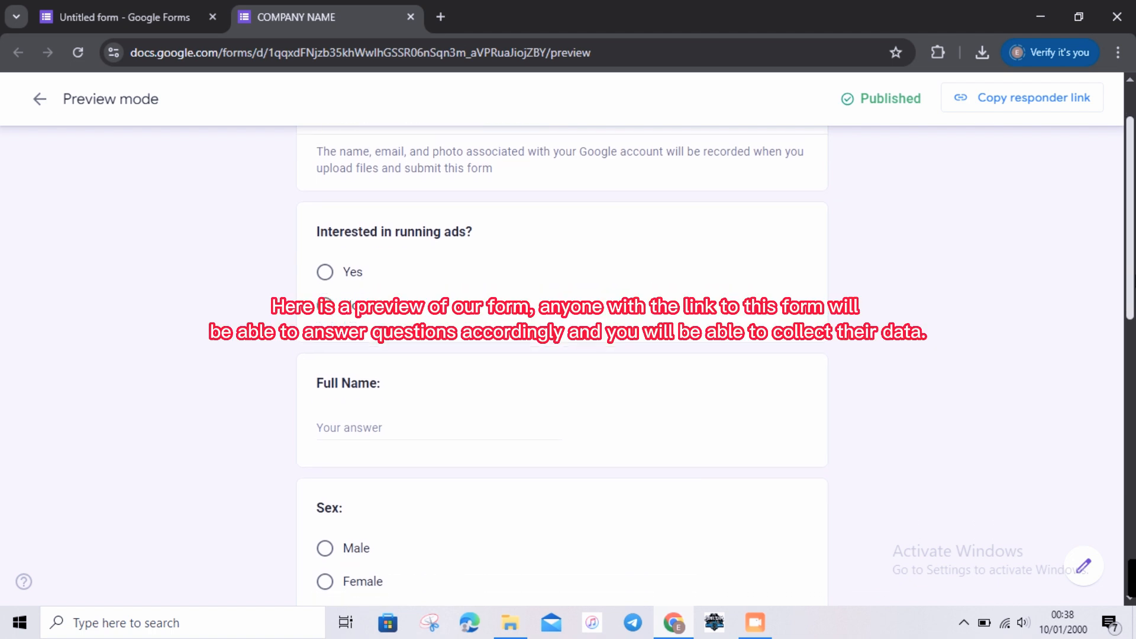
scroll(562, 367, "down", 4)
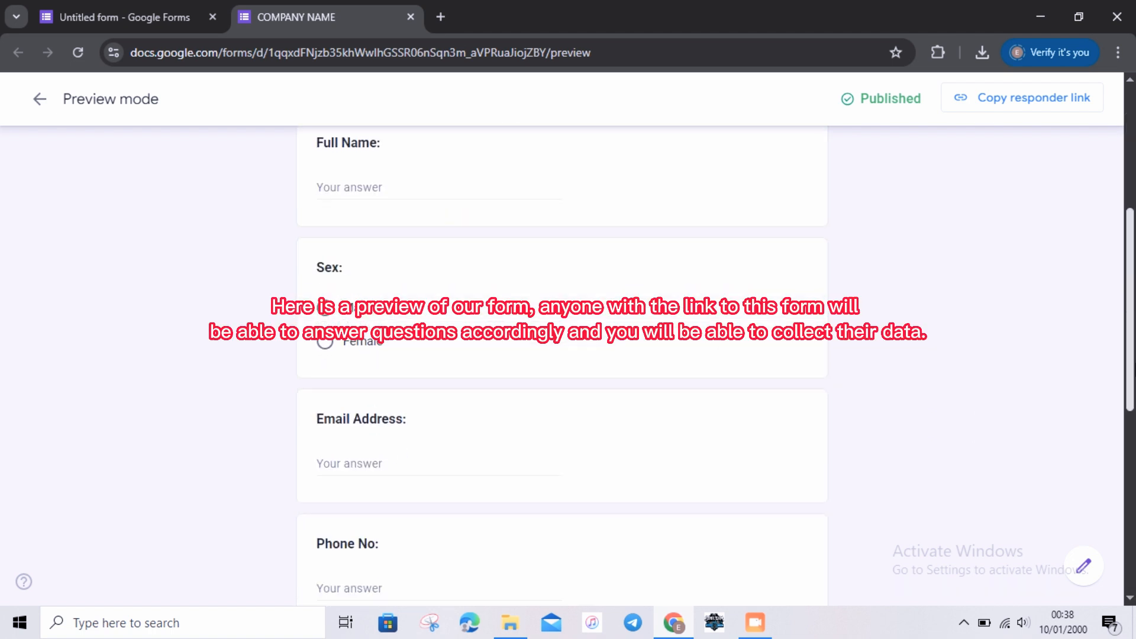
scroll(562, 366, "down", 5)
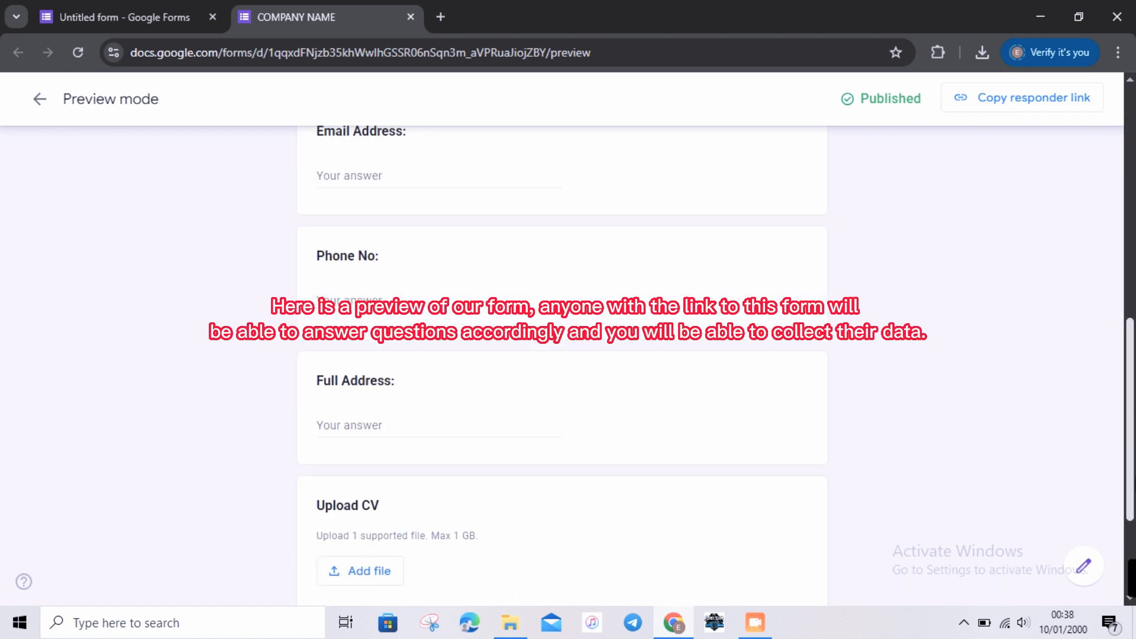
scroll(591, 527, "down", 3)
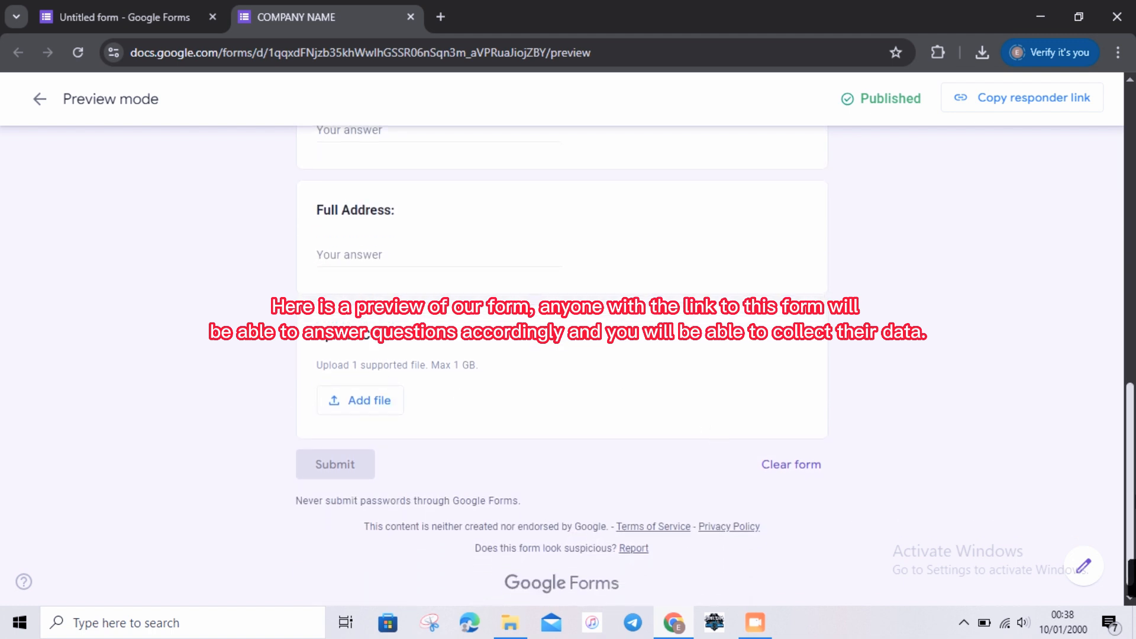
mouse_move(1127, 501)
left_mouse_down()
mouse_move(1100, 177)
mouse_move(1133, 193)
mouse_move(1135, 488)
left_mouse_up()
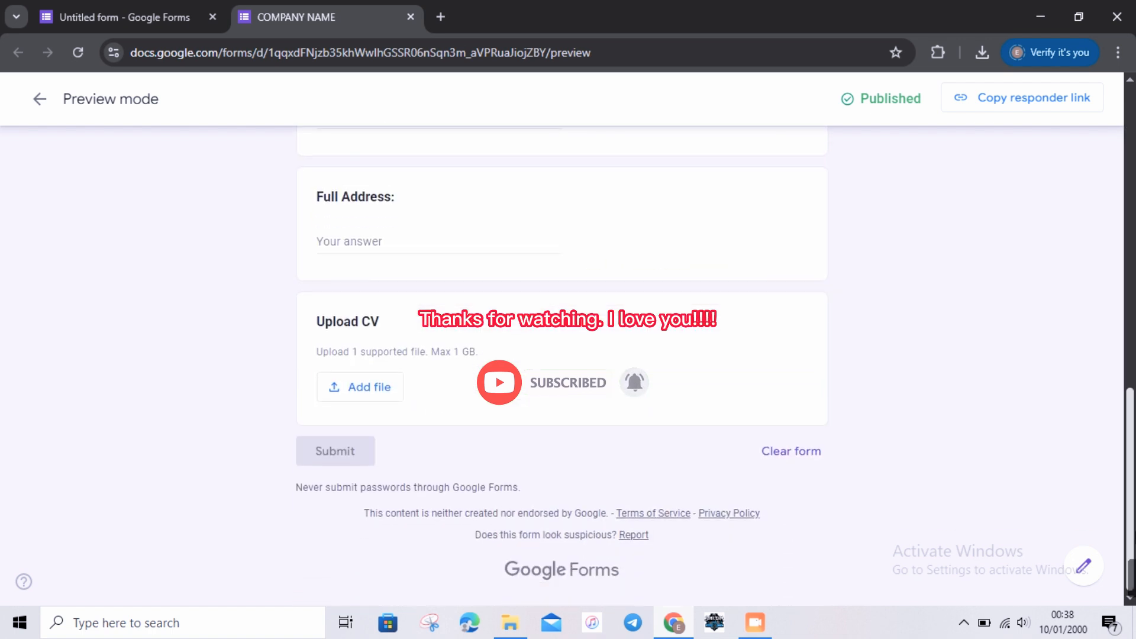